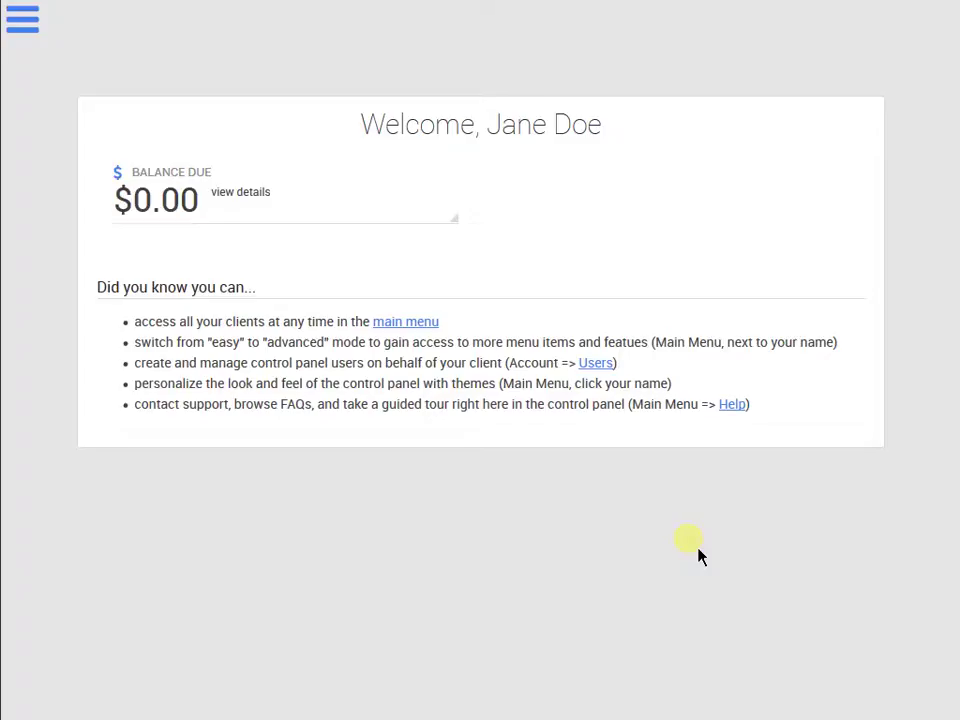
Step: Switch the active client to ACME Widgets and open the "Home Content Goes Here" block for editing
click(25, 30)
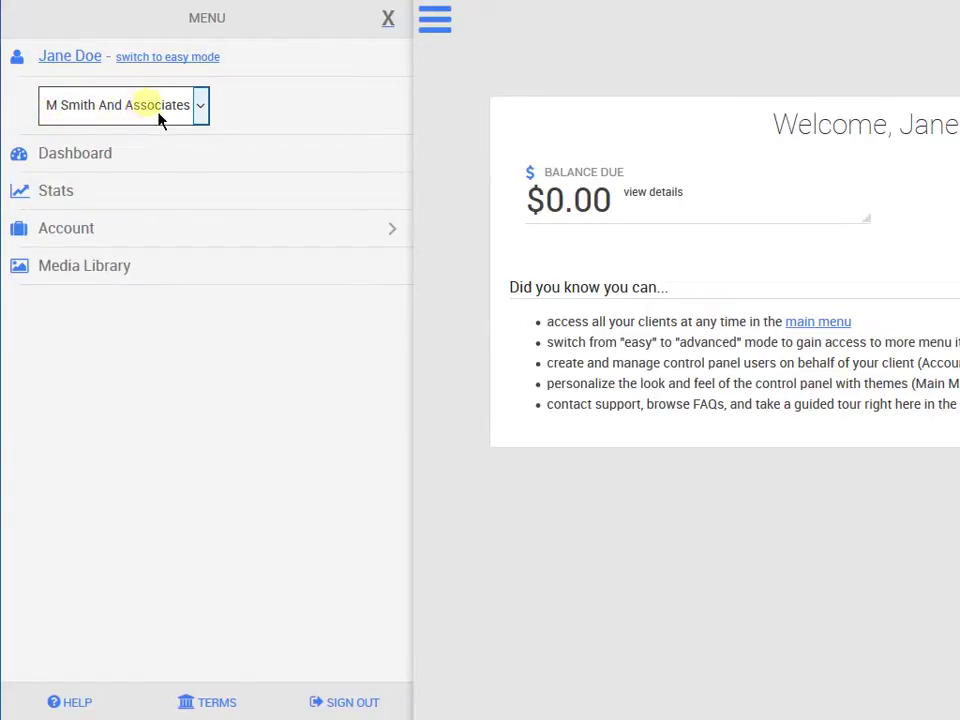
click(158, 118)
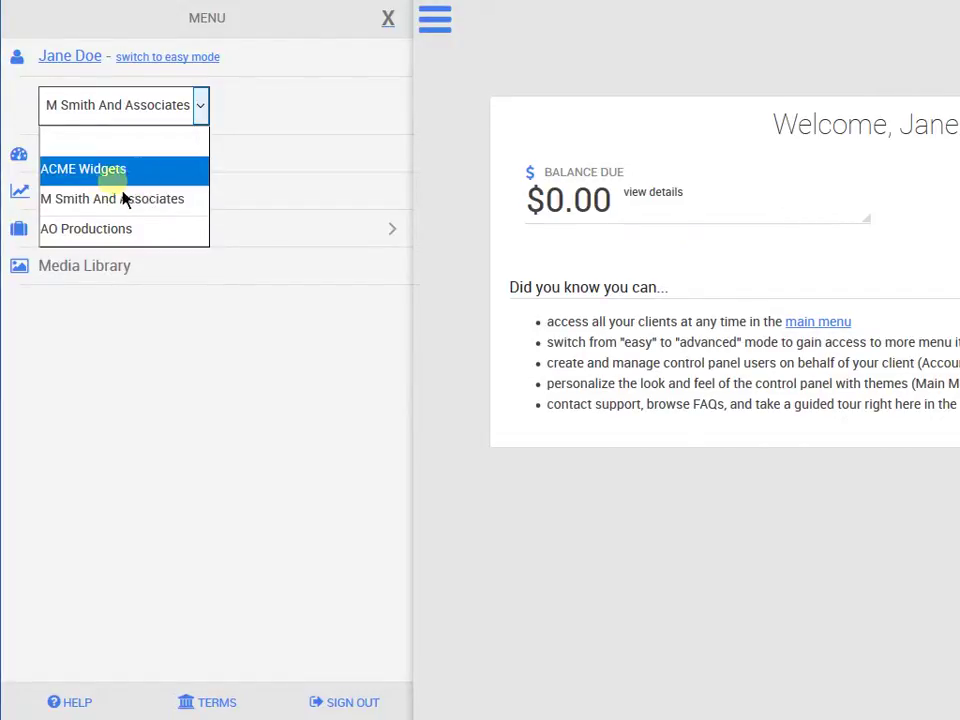
click(89, 182)
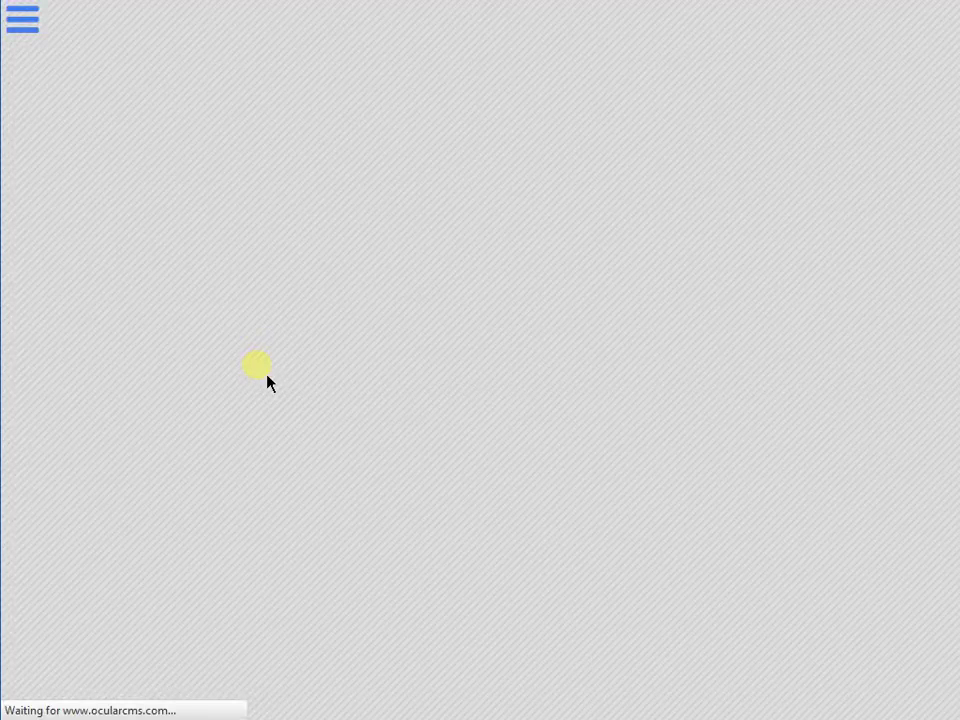
scroll(150, 580, down, 2)
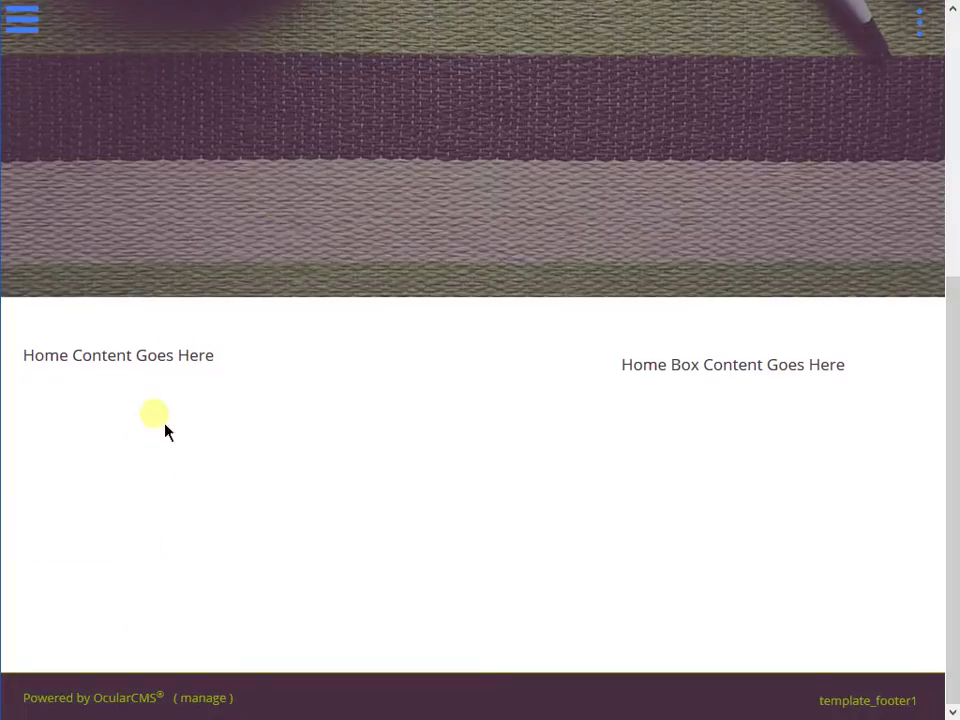
click(169, 366)
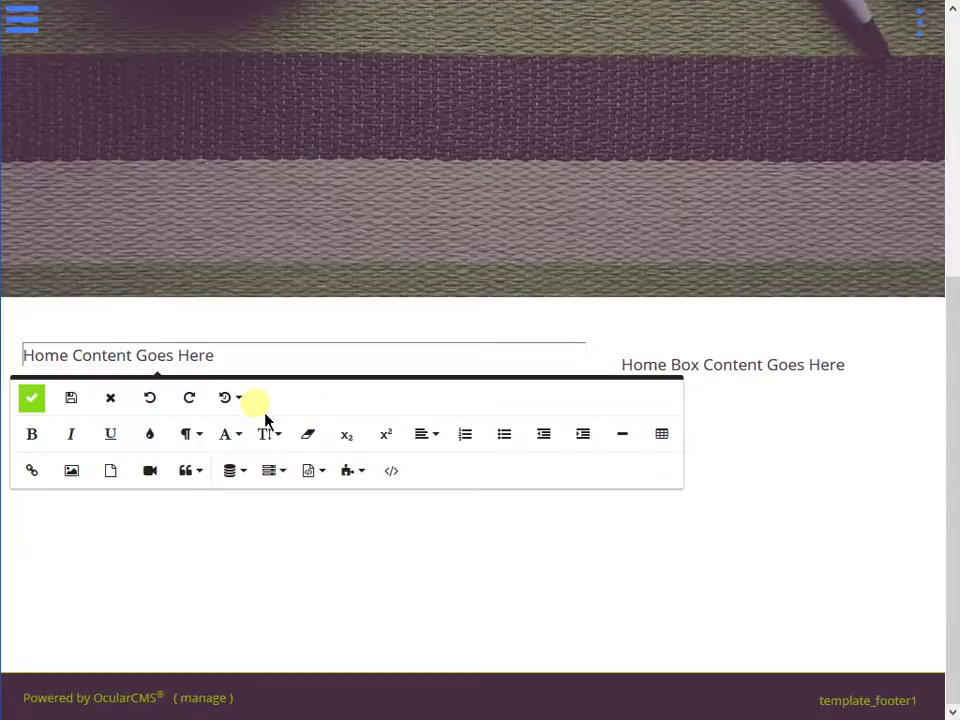
Step: Leave the page for the site's Editor Configuration, set the toolbar position to Top and save
click(31, 37)
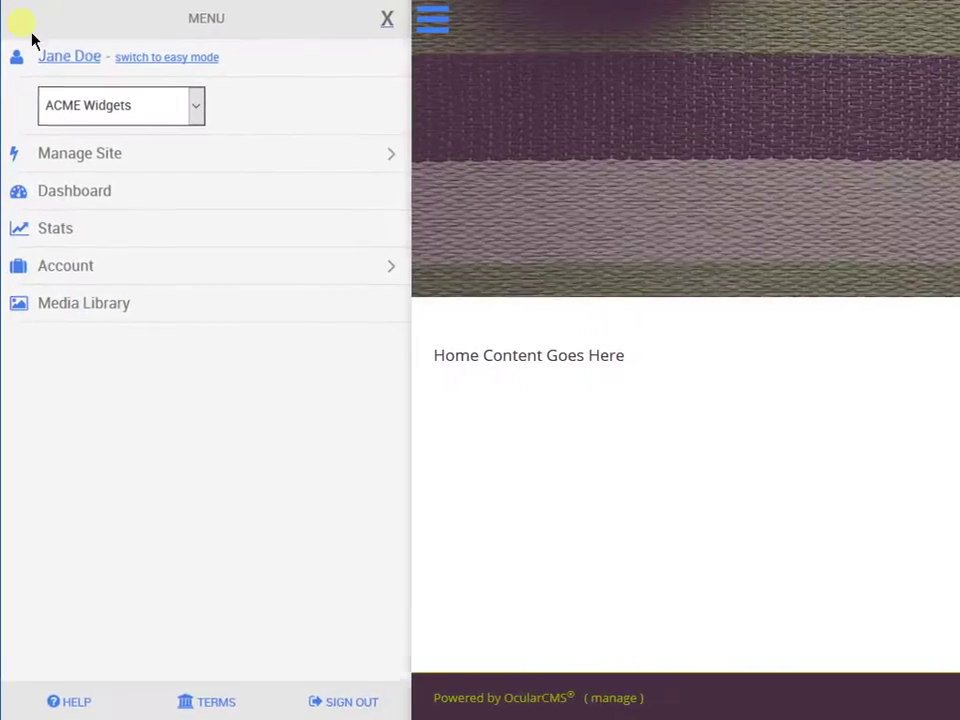
click(160, 158)
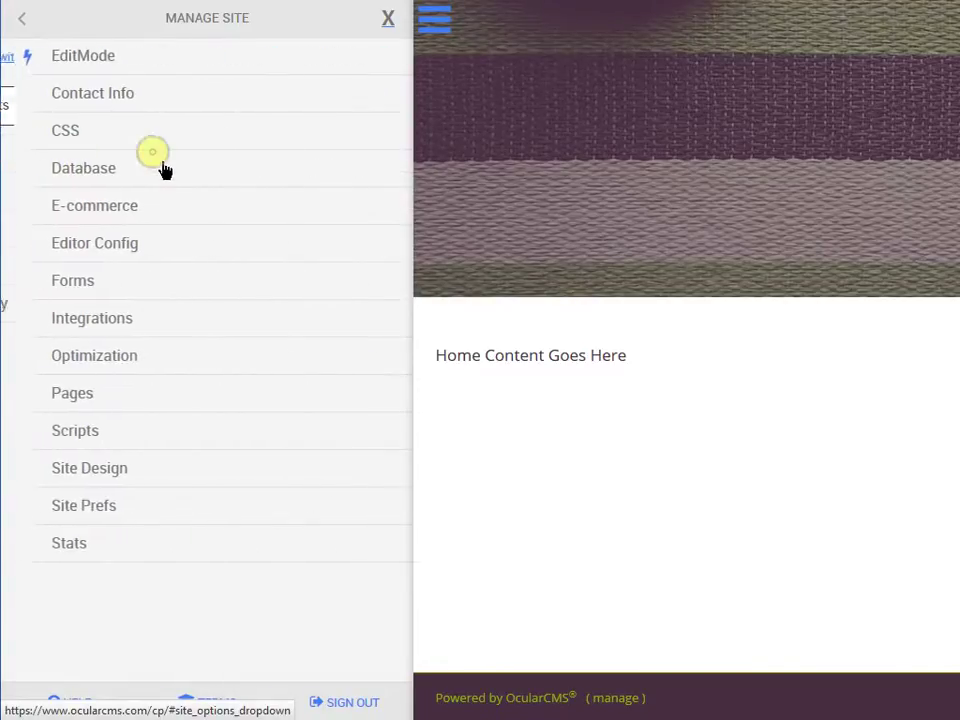
click(172, 257)
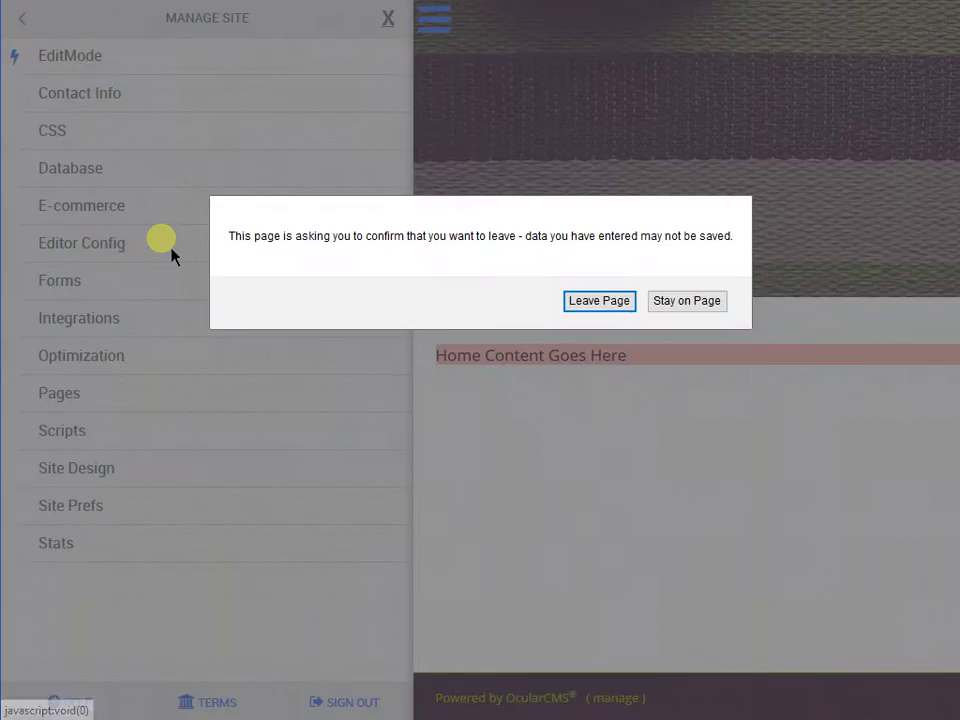
click(611, 315)
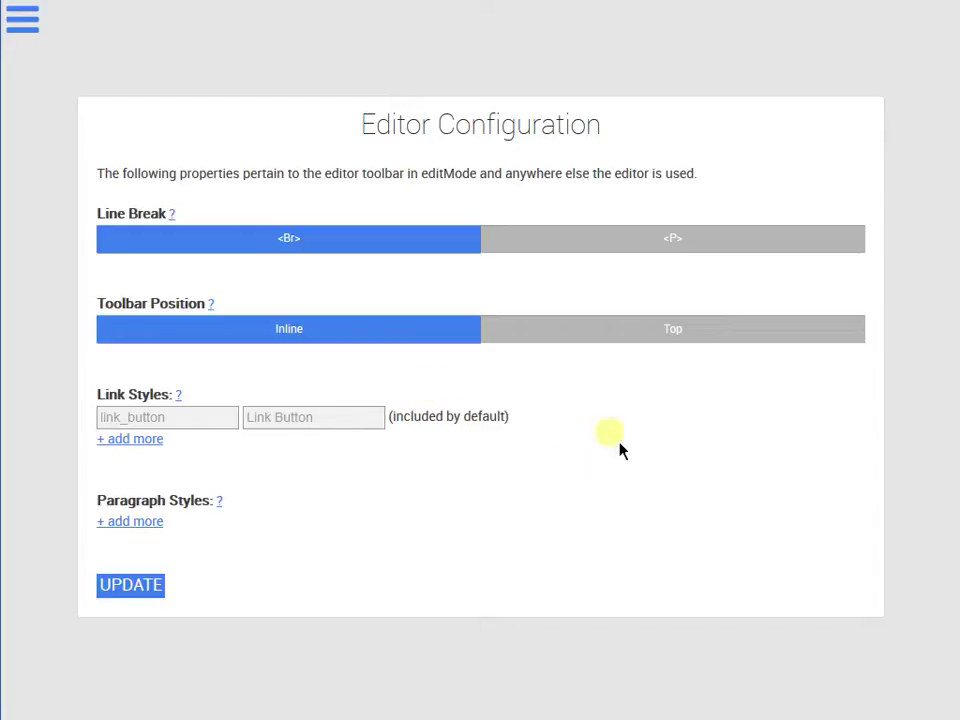
click(636, 330)
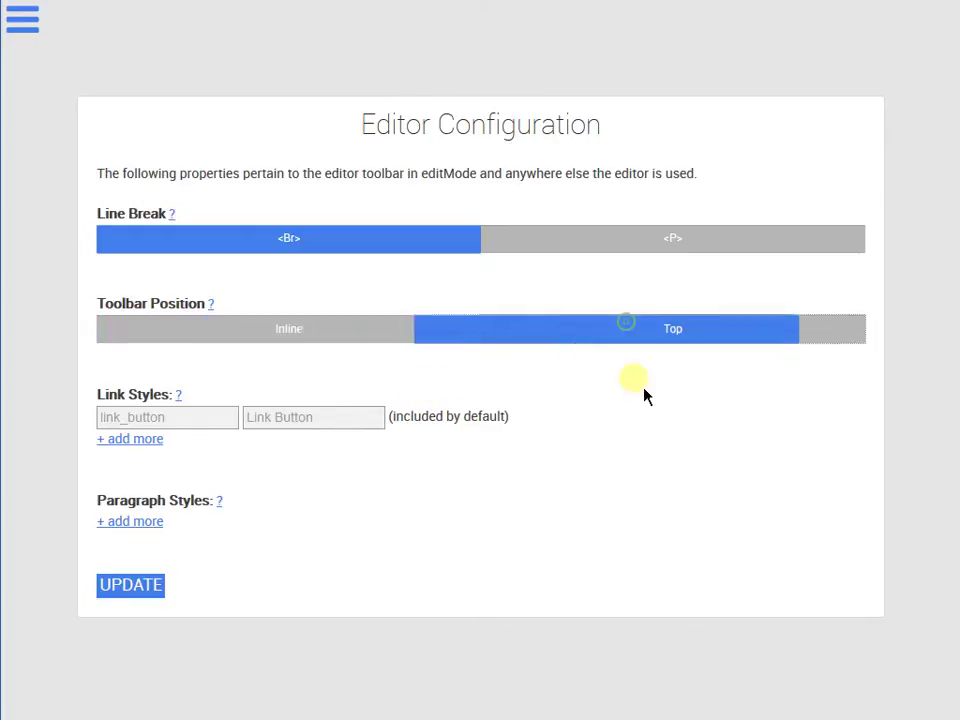
click(146, 590)
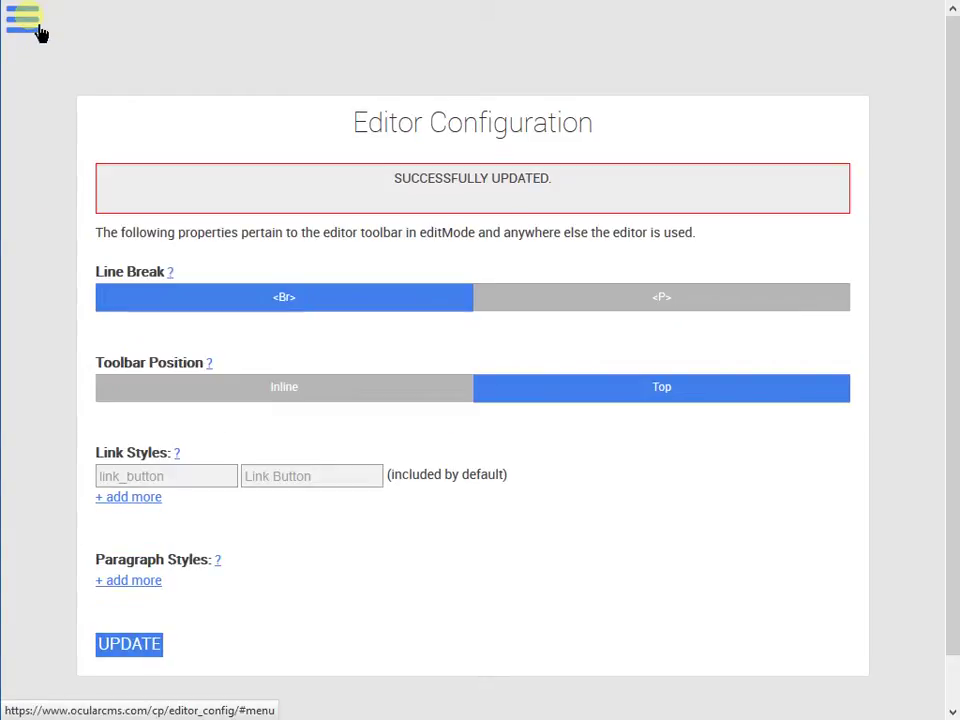
Step: Return to EditMode and open the "Home Content Goes Here" block to examine the editor toolbar's placement
click(40, 33)
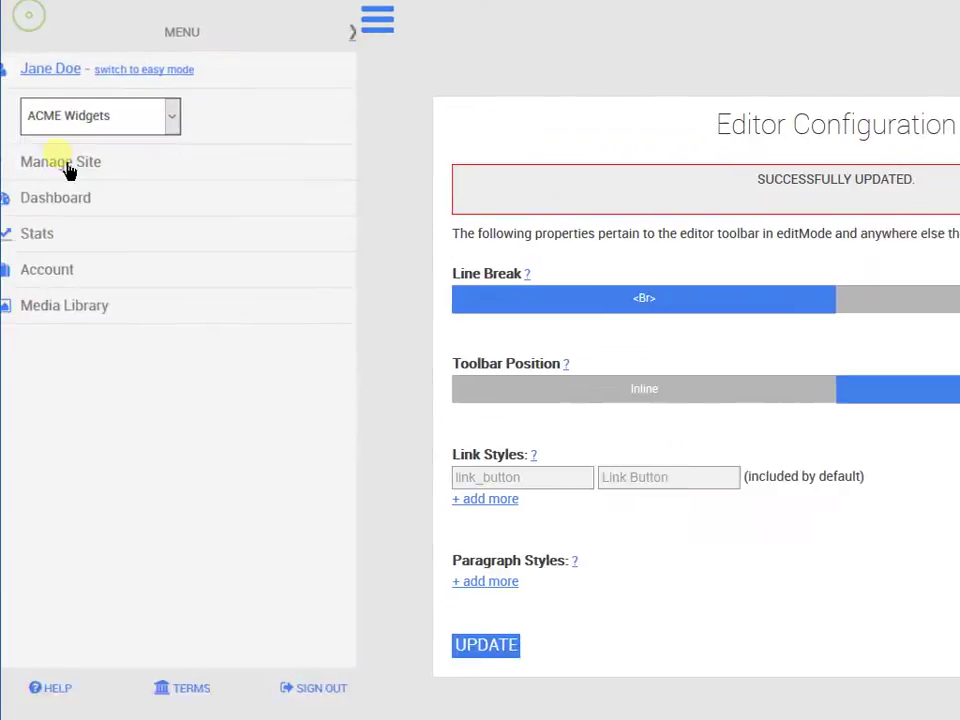
click(66, 163)
click(85, 73)
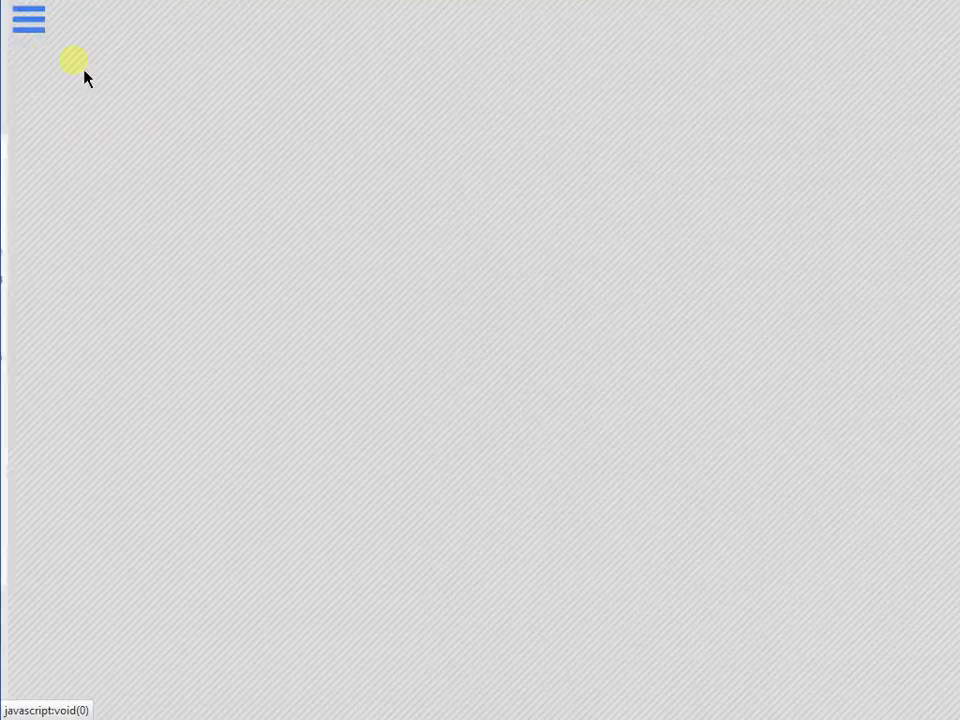
scroll(251, 499, down, 4)
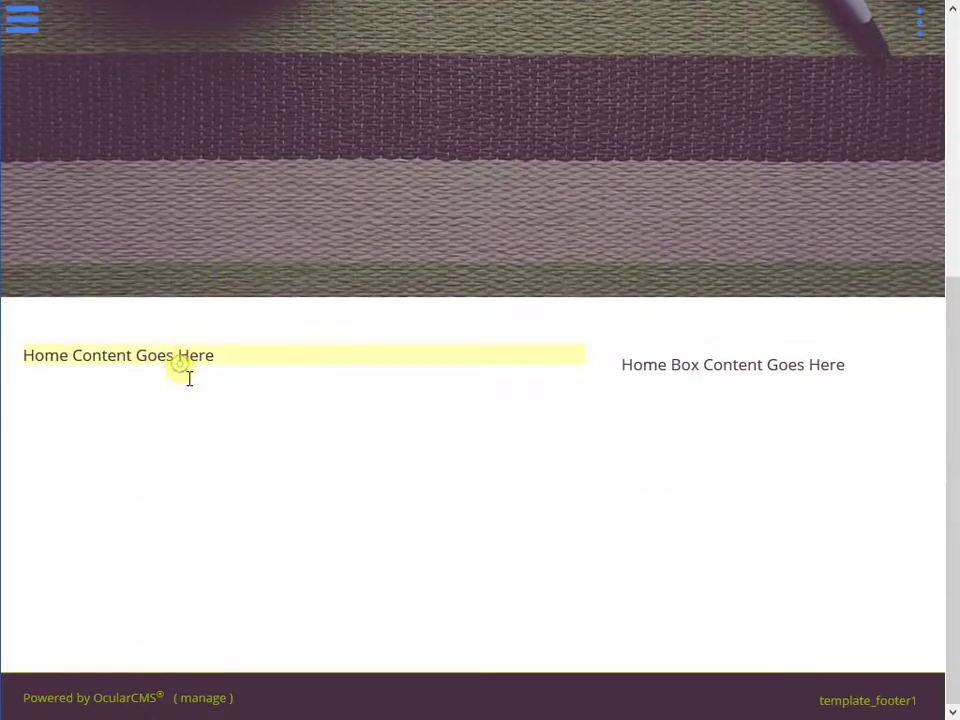
click(189, 360)
drag(238, 524, 122, 525)
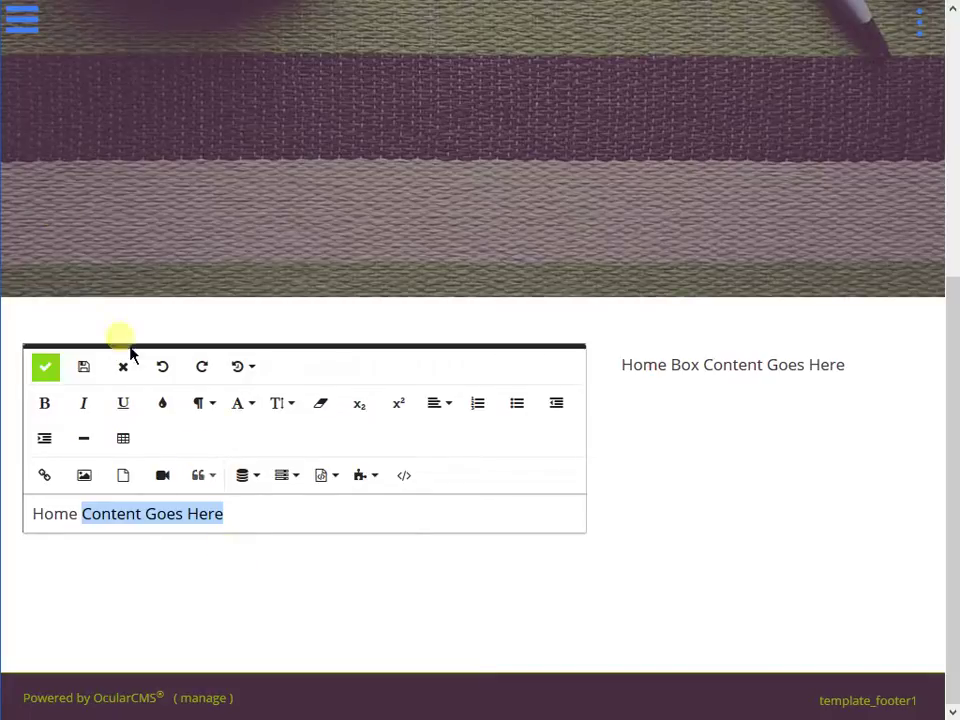
Step: Leave EditMode for the Editor Configuration and set the toolbar position to Inline
click(22, 20)
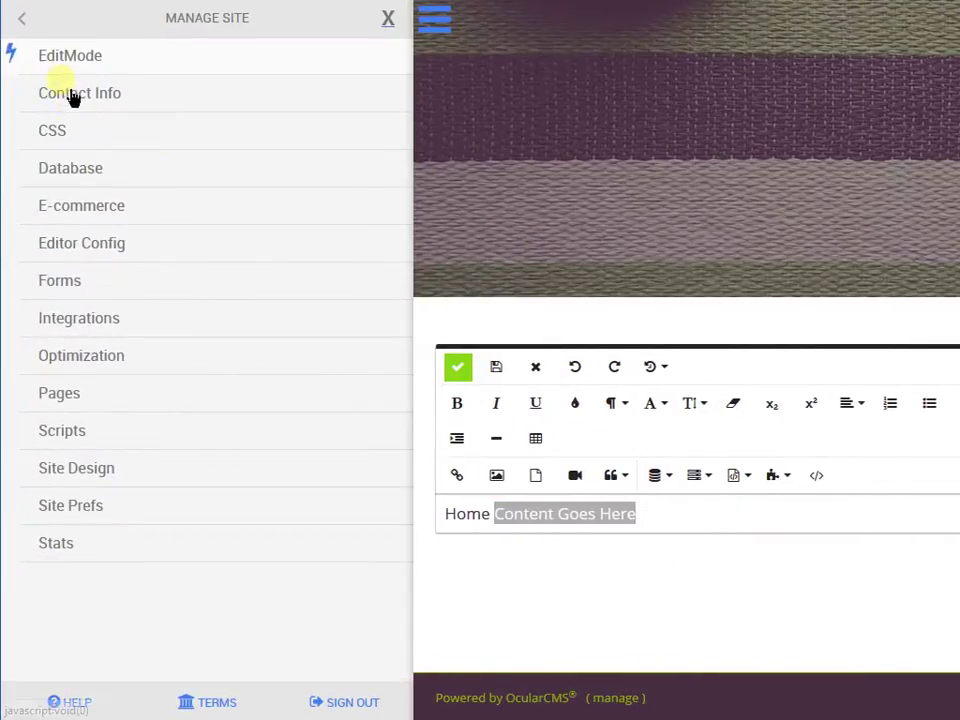
click(81, 262)
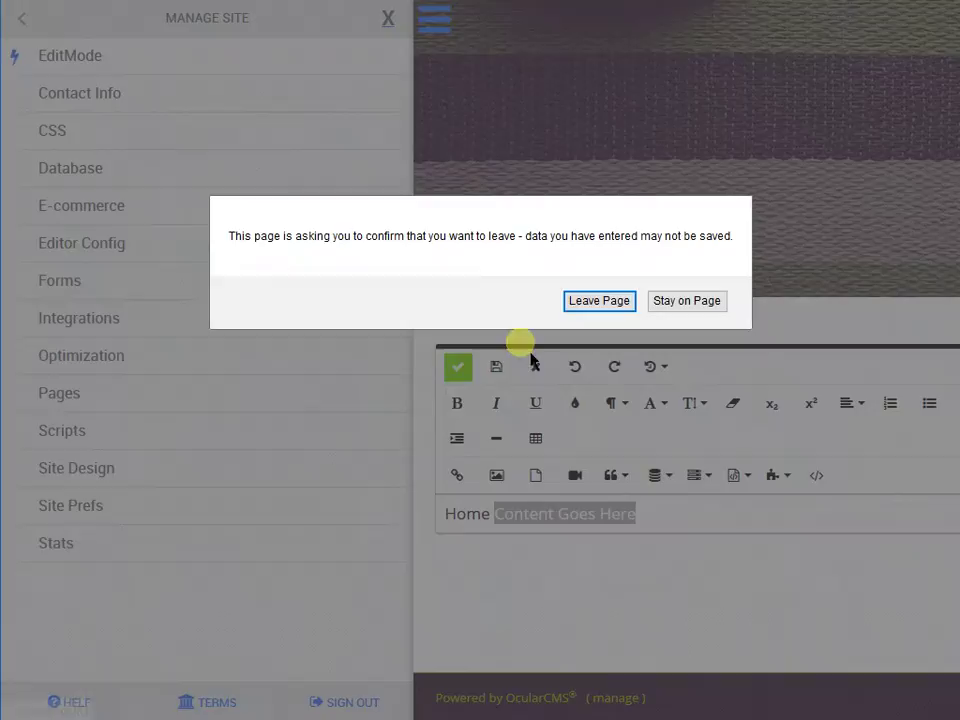
click(590, 304)
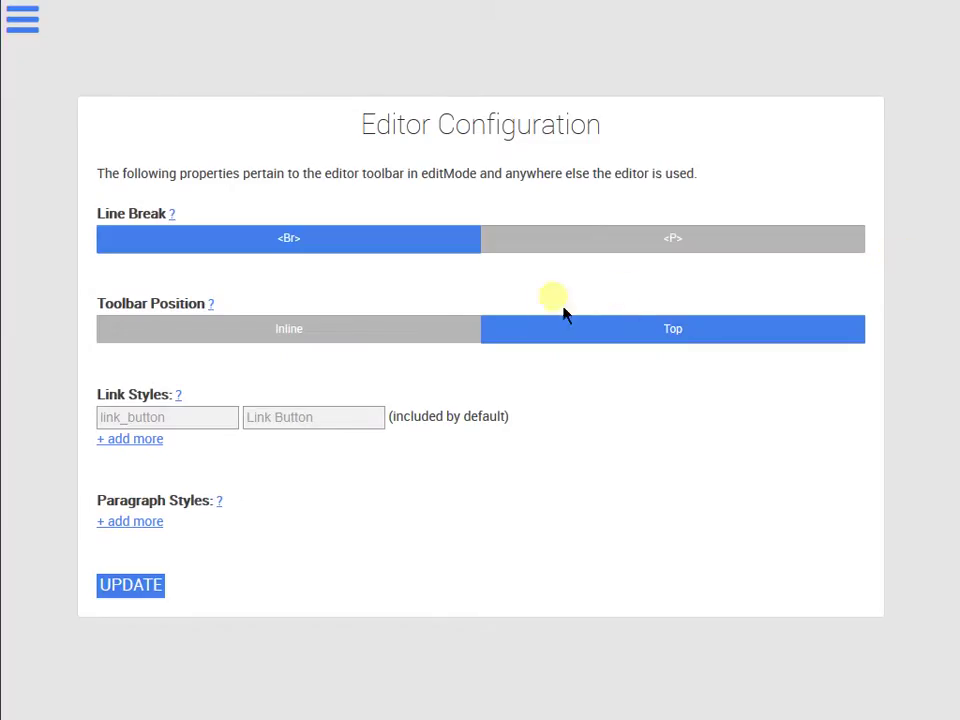
click(426, 334)
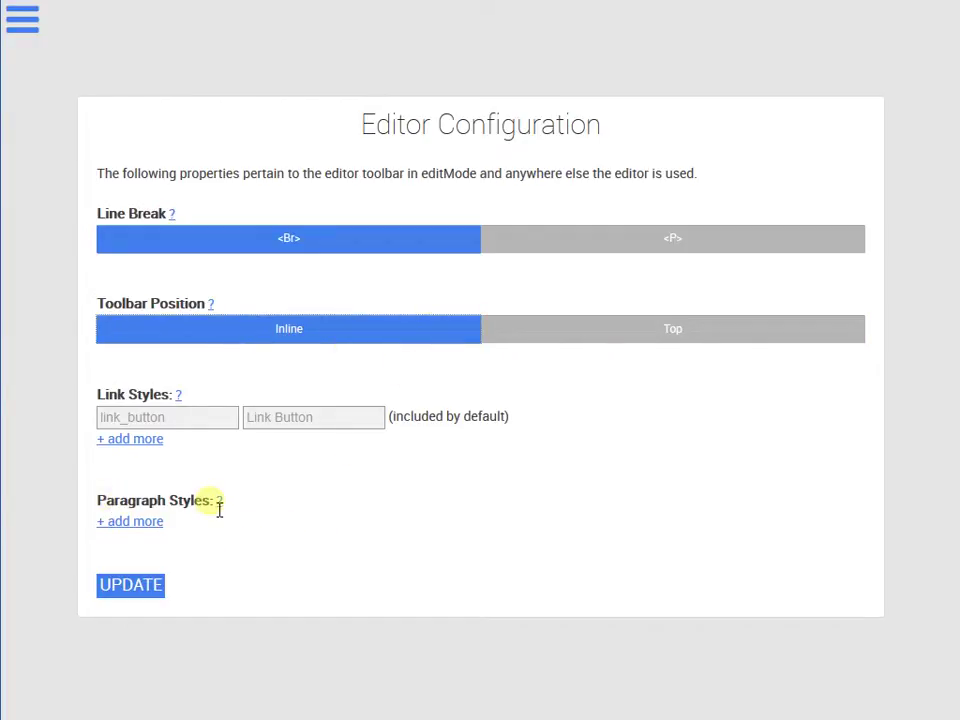
Step: Add a paragraph style with class name tinyText and dropdown label "Tiny Text", and save the editor configuration
click(162, 524)
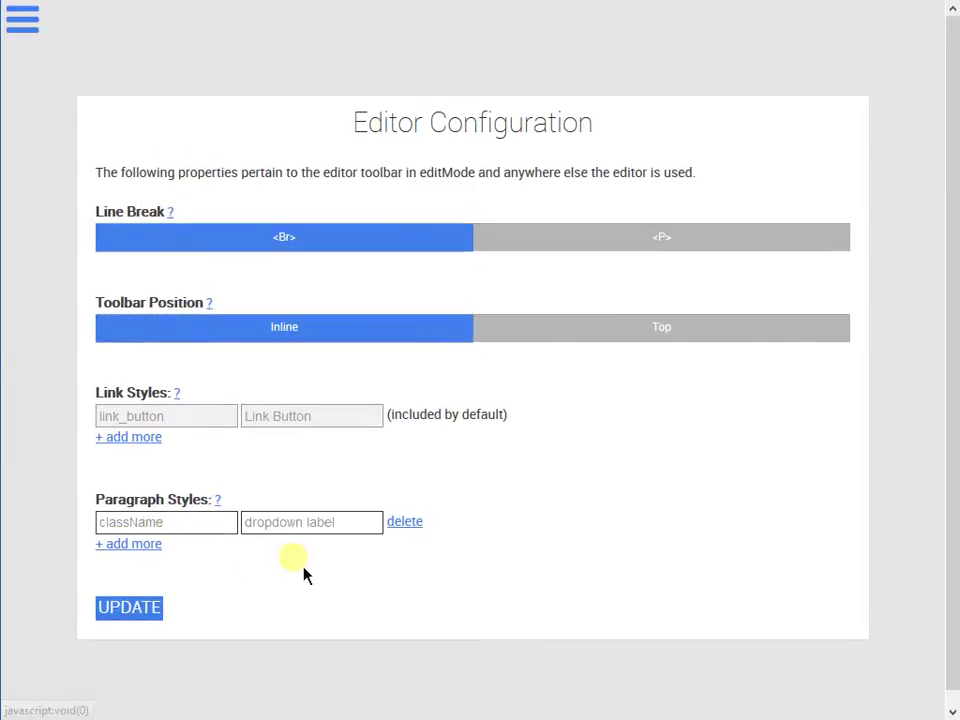
click(178, 527)
text(ti)
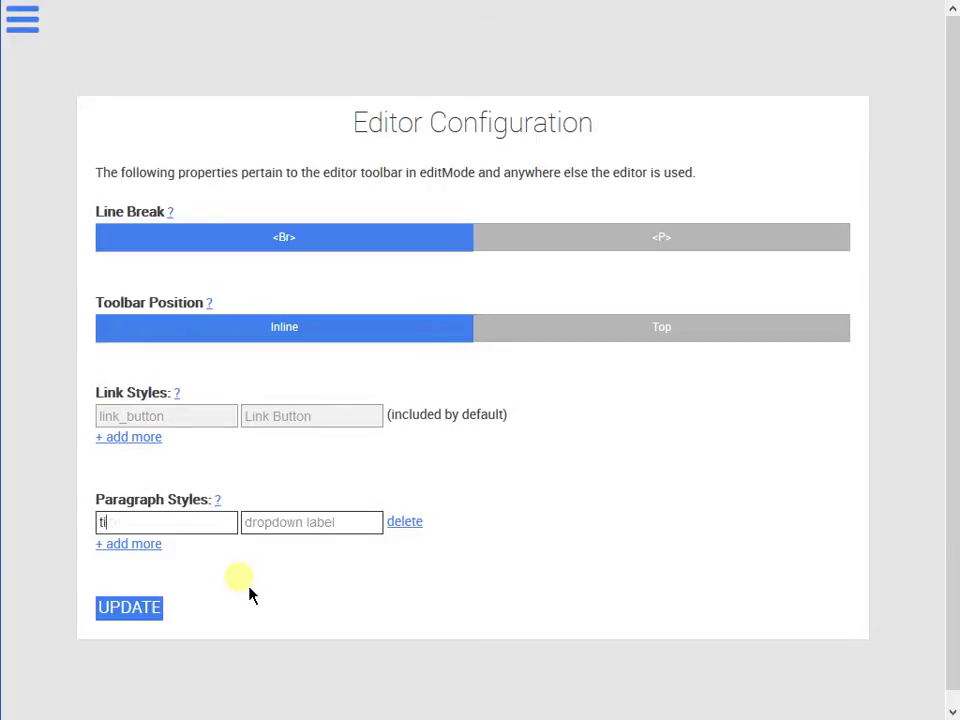
text(nyText)
key(Tab)
text(Tiny Text)
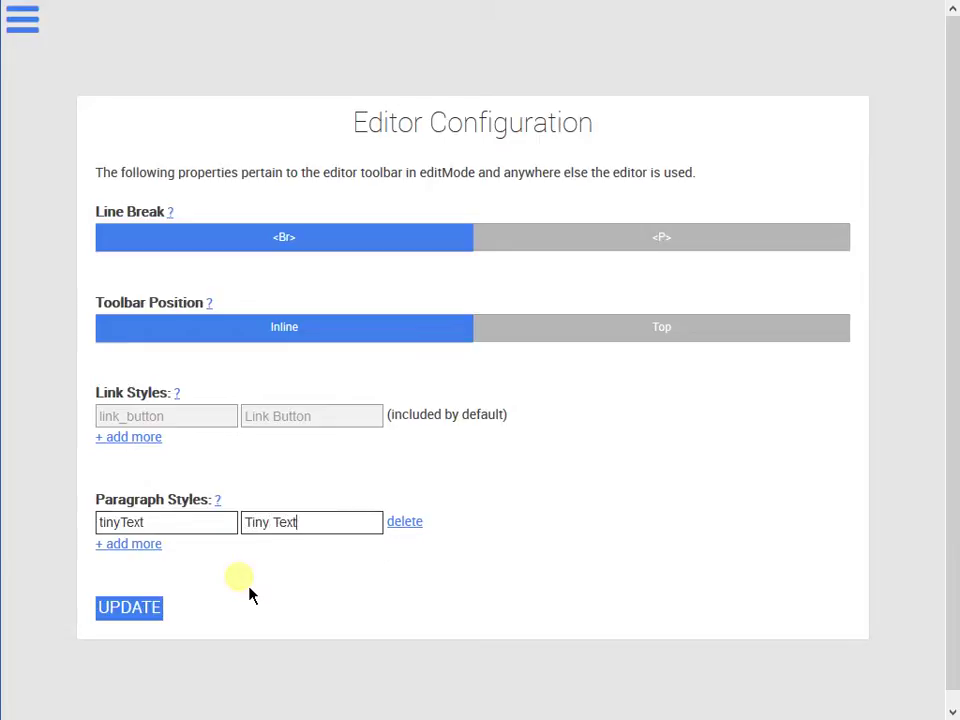
click(147, 637)
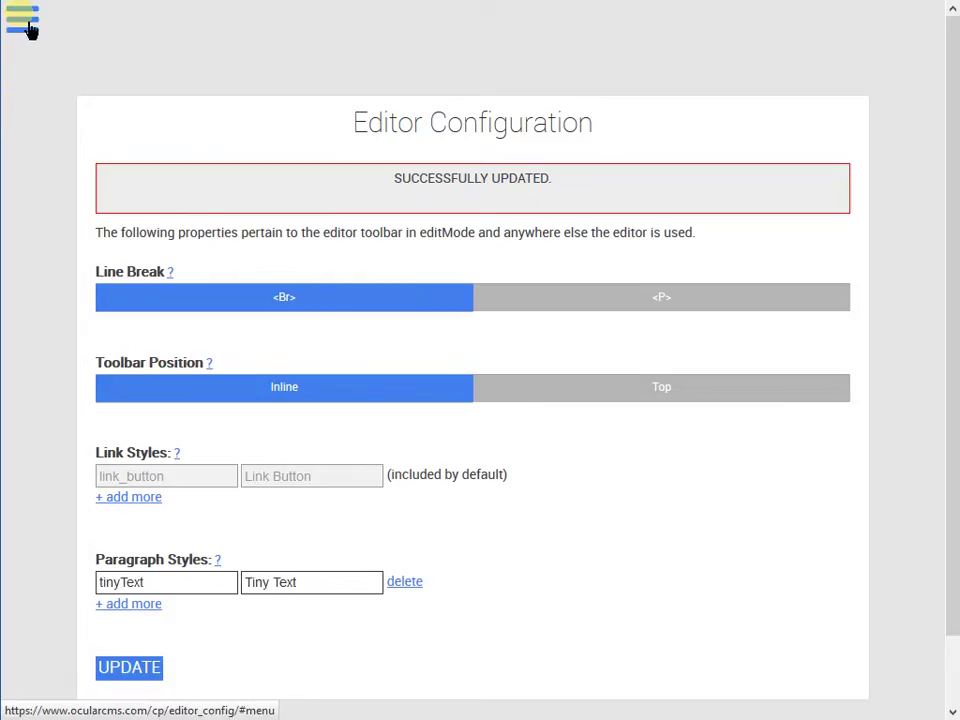
Step: Add the rule ".tinyText { font-size:50%; }" to the site's CSS and save it
click(26, 24)
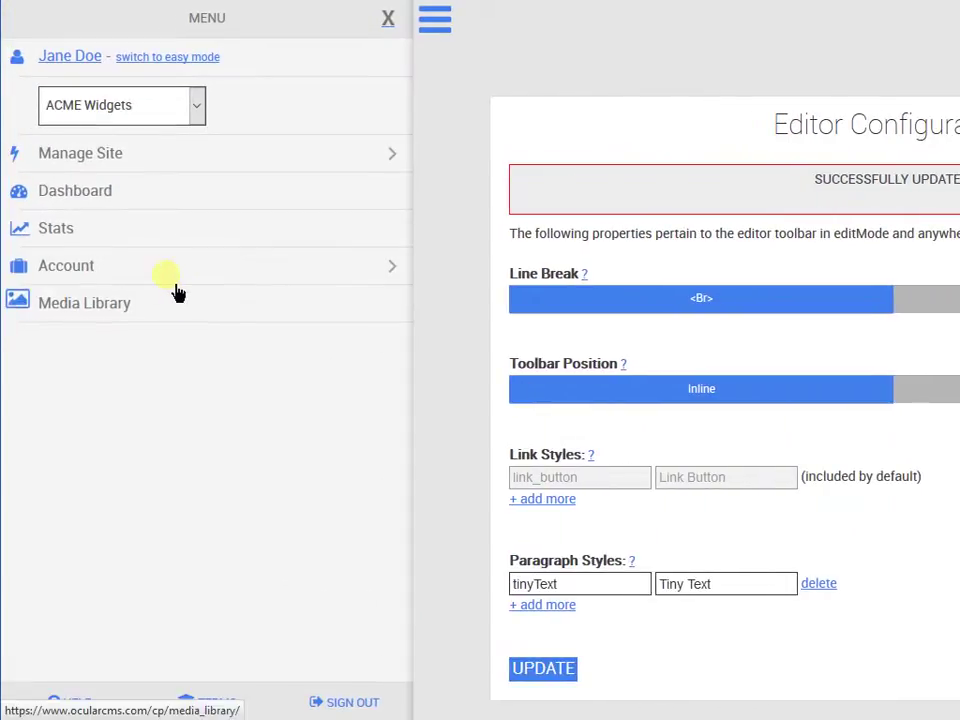
click(141, 164)
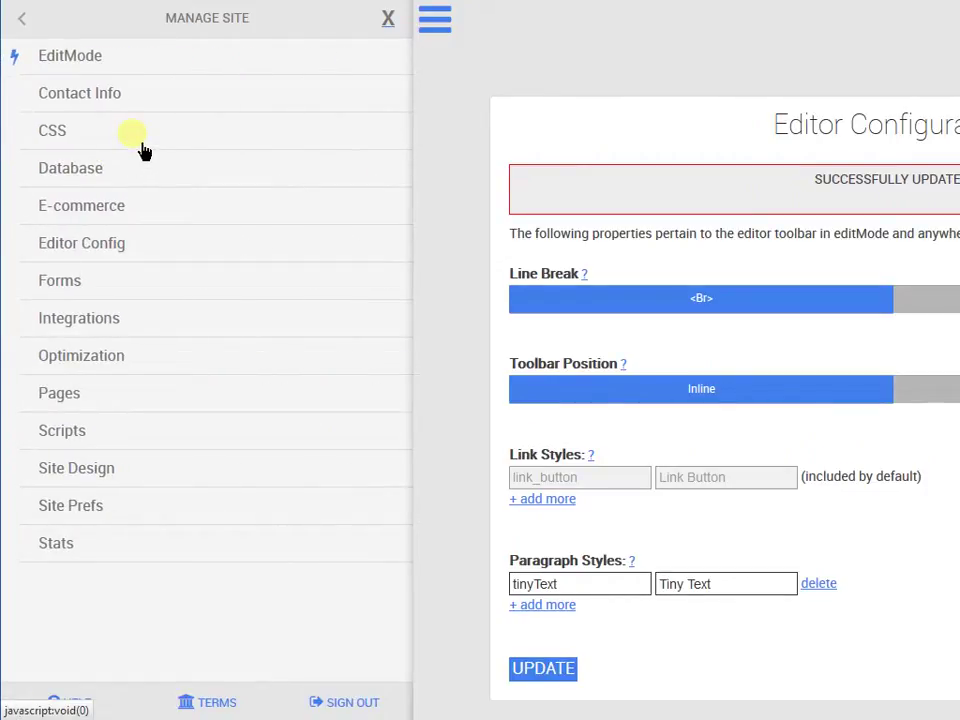
click(140, 142)
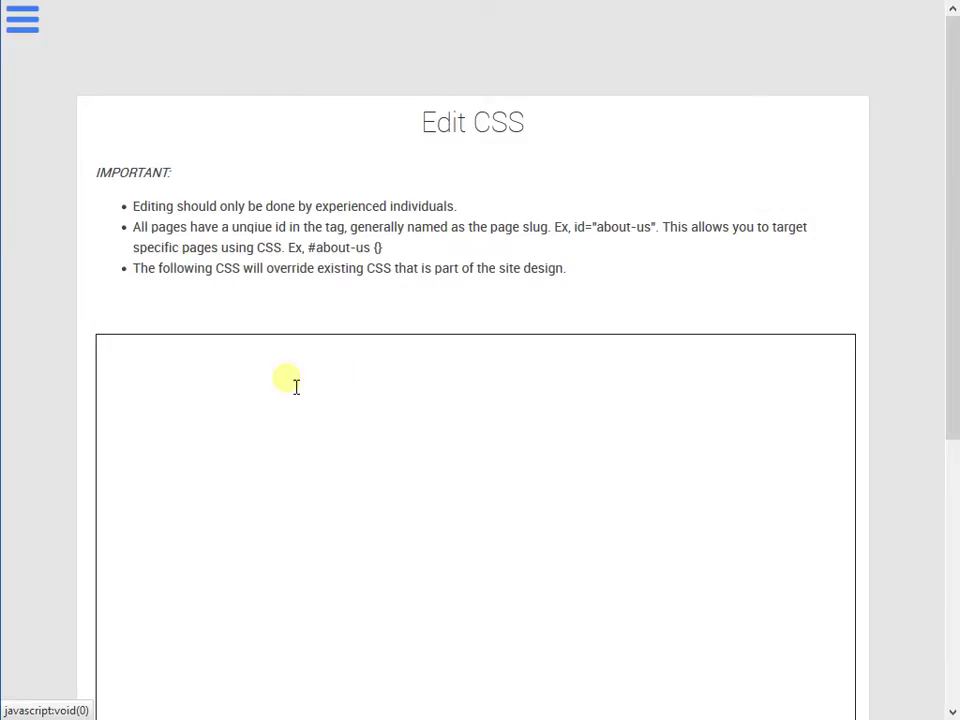
text(.tinyTe)
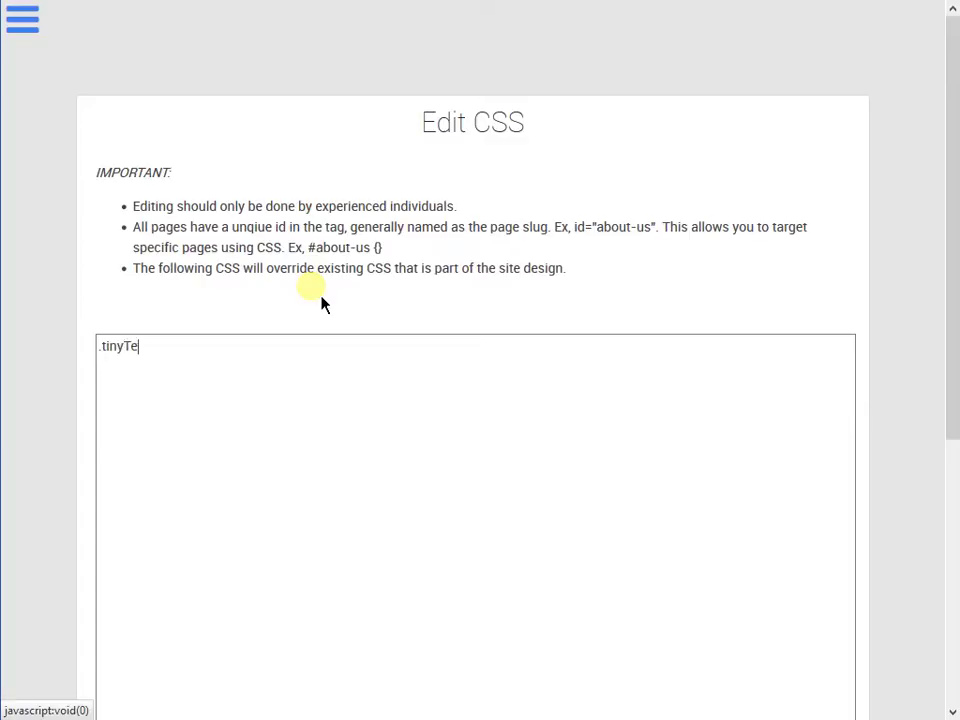
text(xt { font-size:50%; )
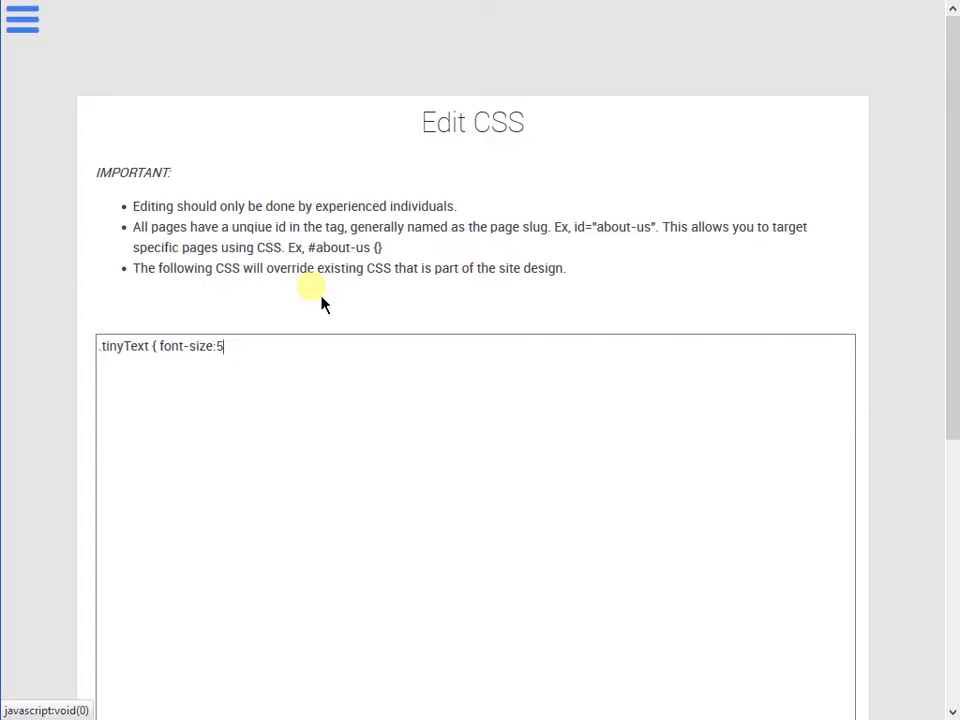
text(})
scroll(197, 459, down, 5)
click(120, 596)
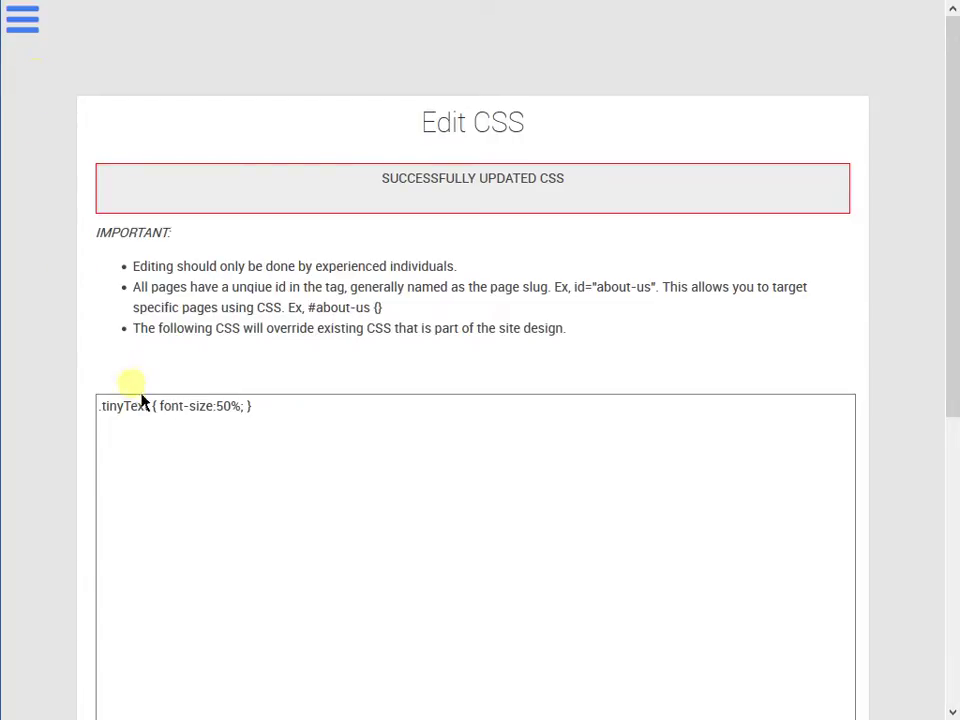
Step: Return to EditMode and apply the Tiny Text paragraph style to the "Home Content Goes Here" block
click(33, 28)
click(95, 160)
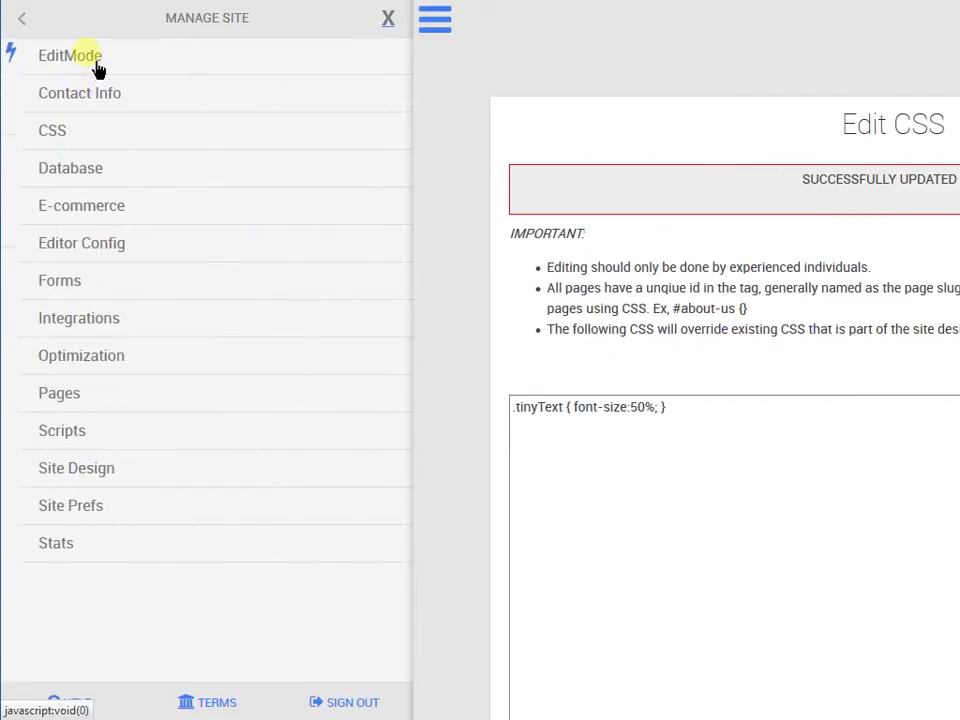
click(95, 73)
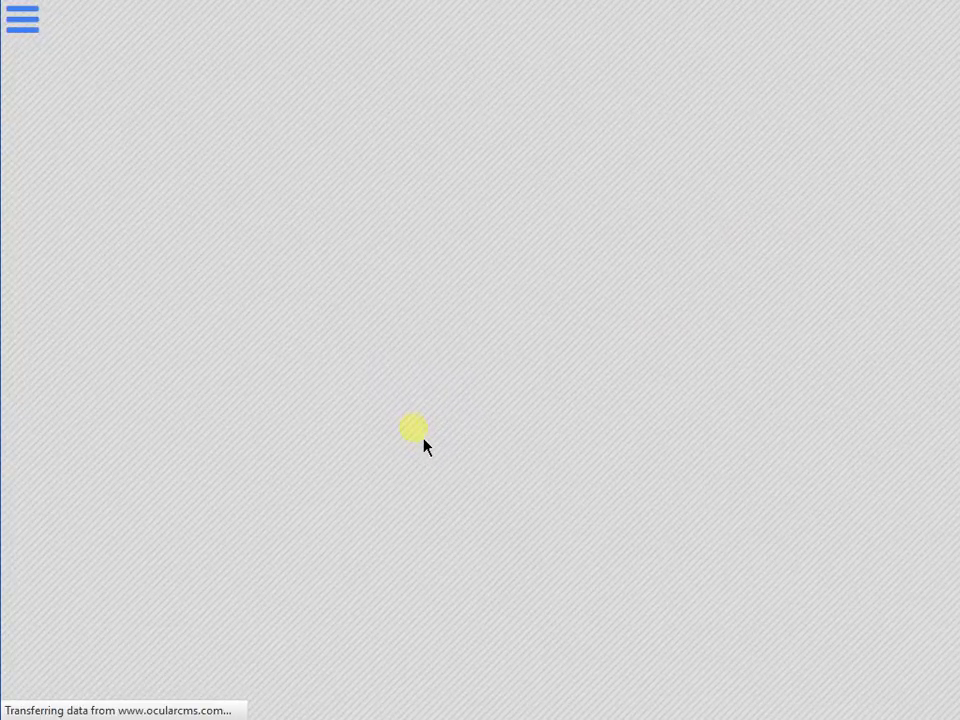
scroll(279, 420, down, 5)
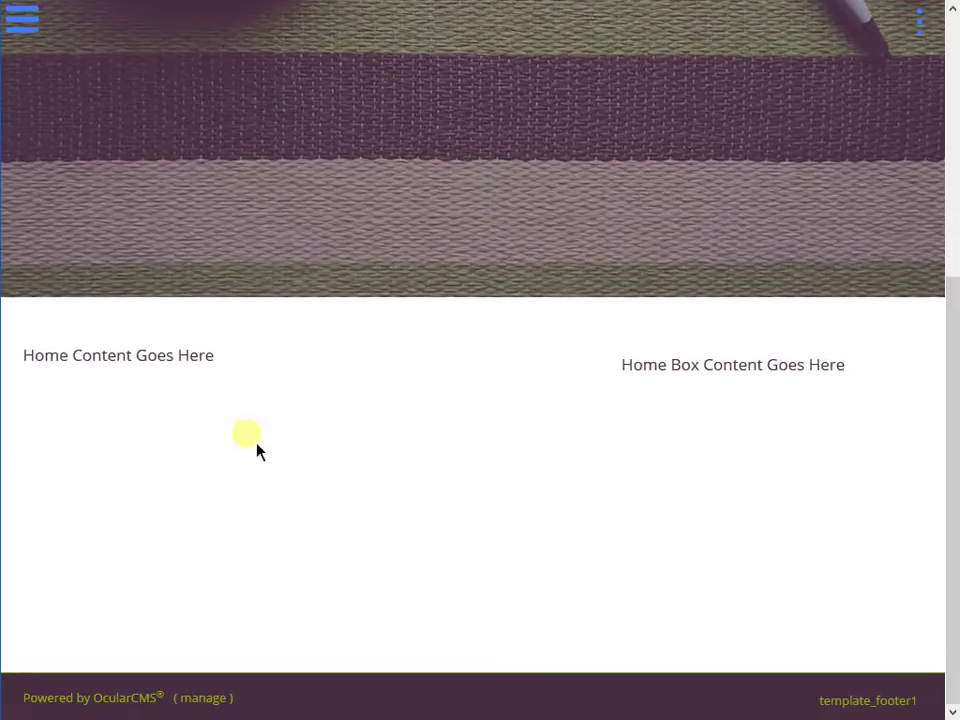
click(183, 358)
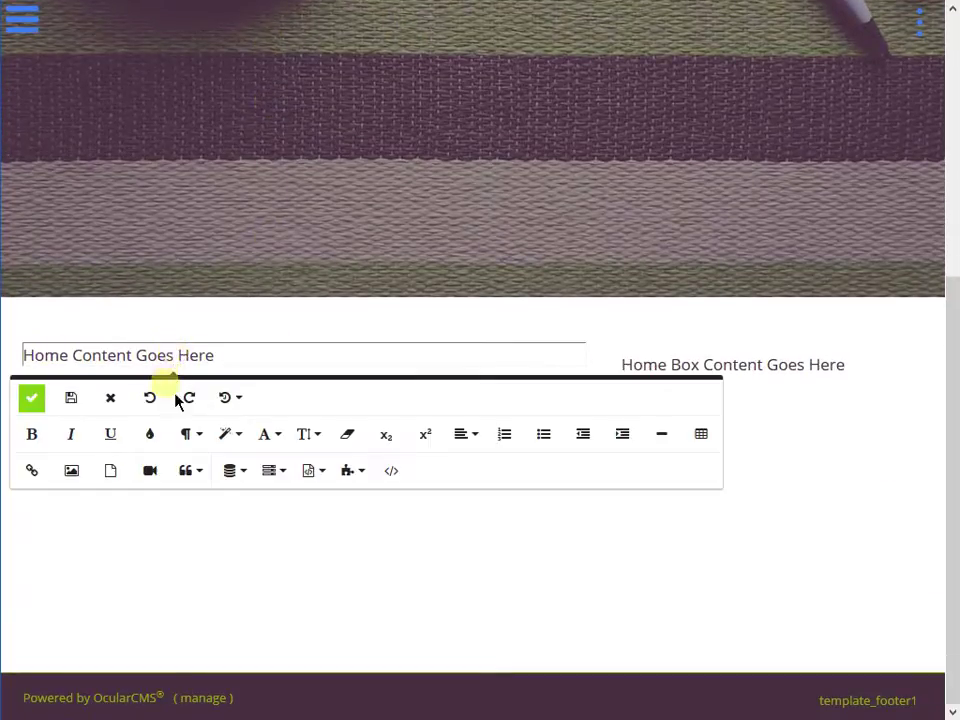
click(231, 434)
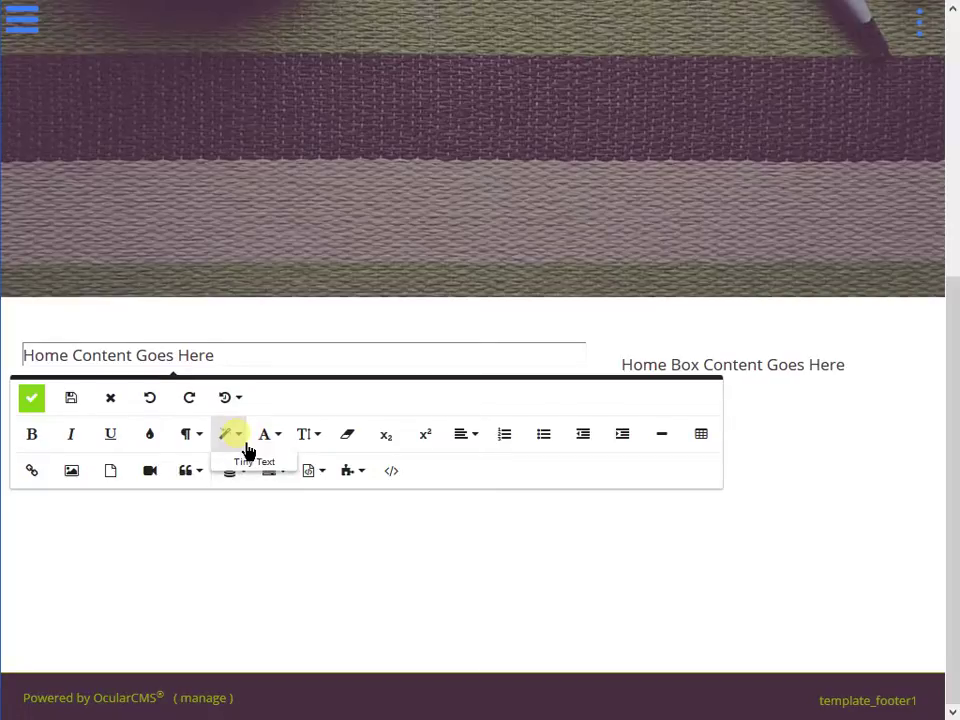
click(267, 466)
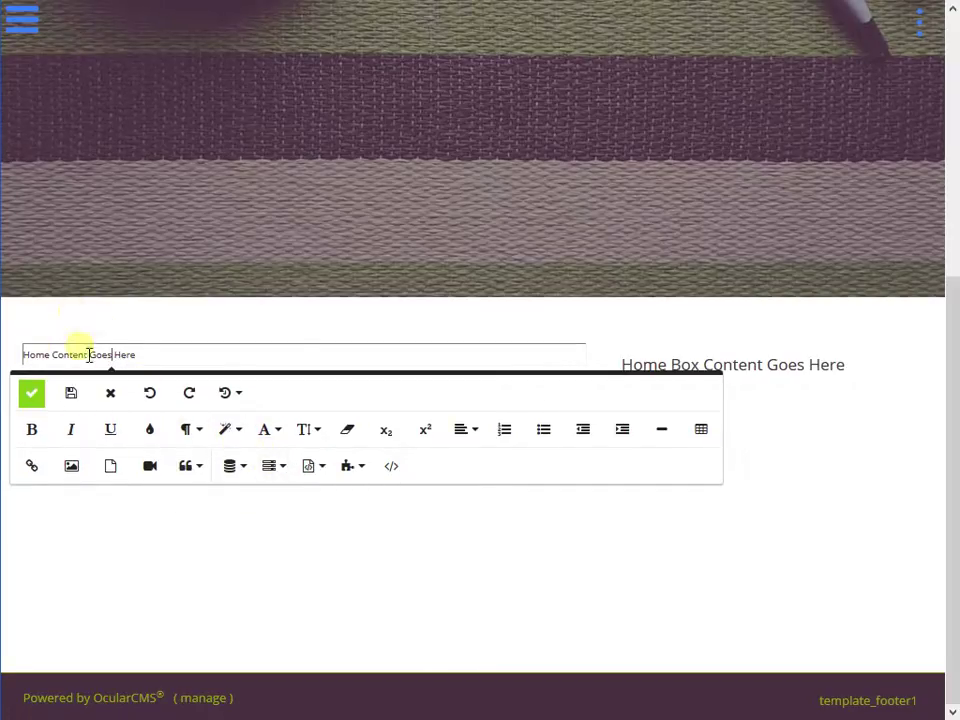
Step: Examine the tinyText class in the HTML source of the "Home Content Goes Here" block, and return to the visual editor
click(393, 468)
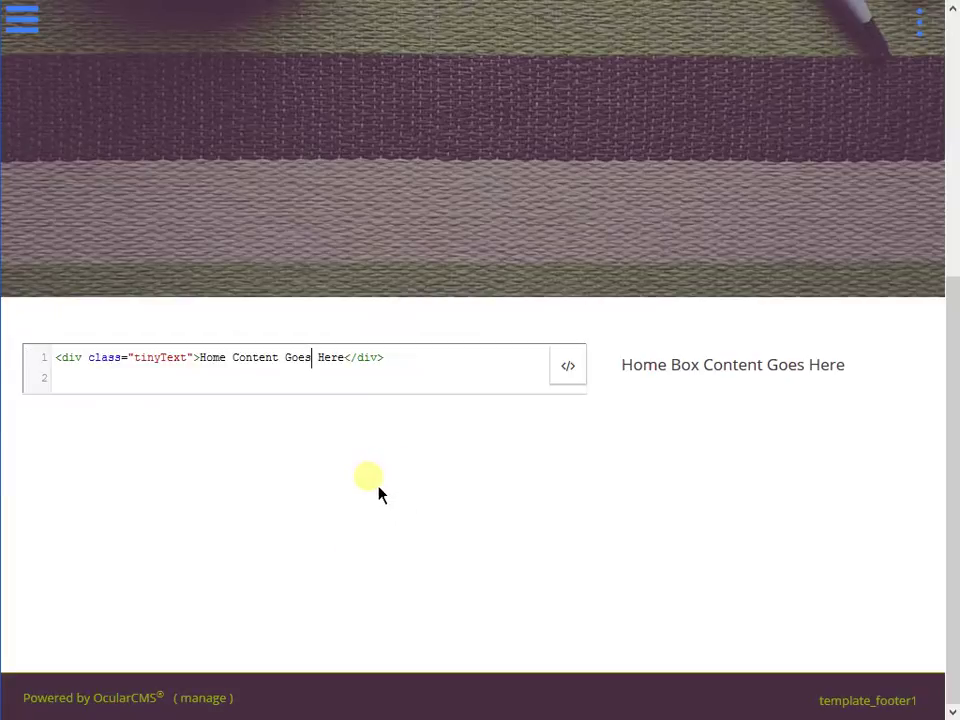
double_click(156, 358)
click(393, 522)
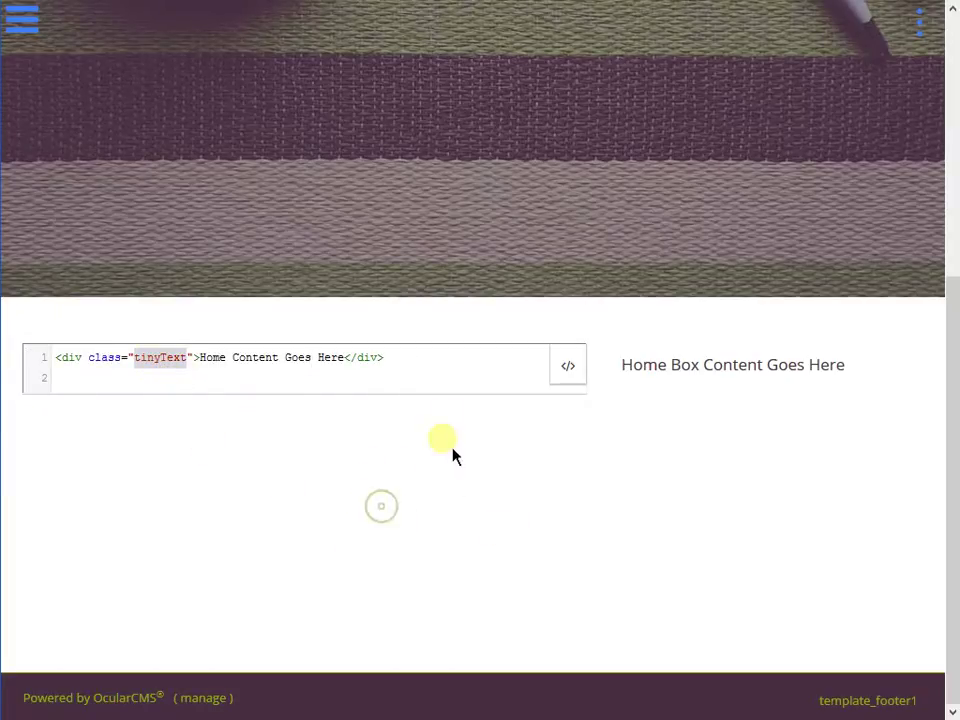
click(569, 367)
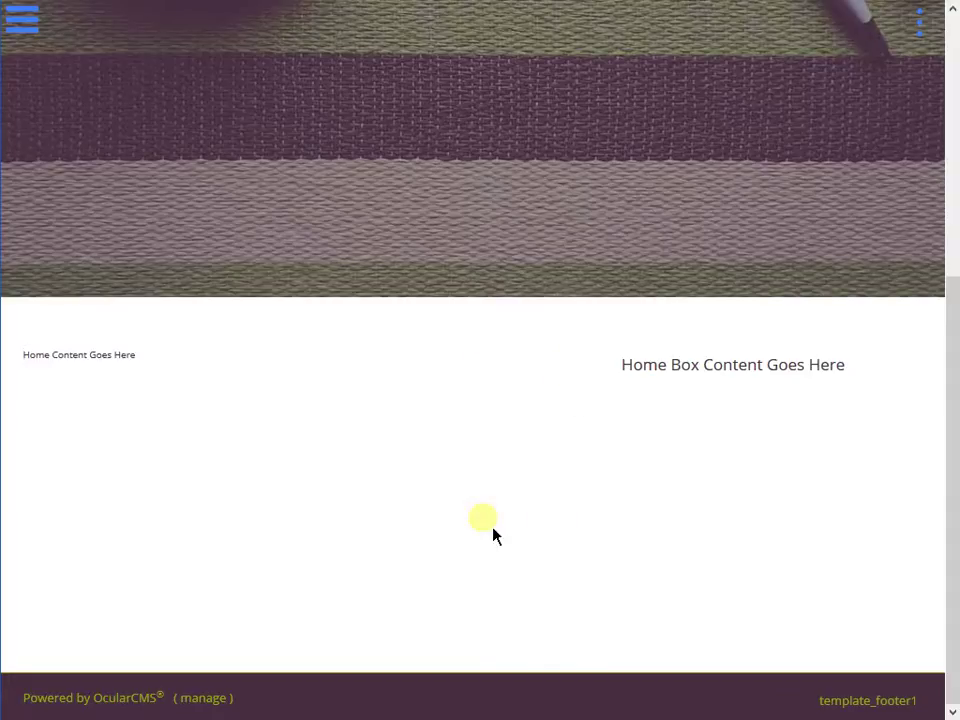
Step: Remove the Tiny Text paragraph style from the "Home Content Goes Here" block
click(106, 356)
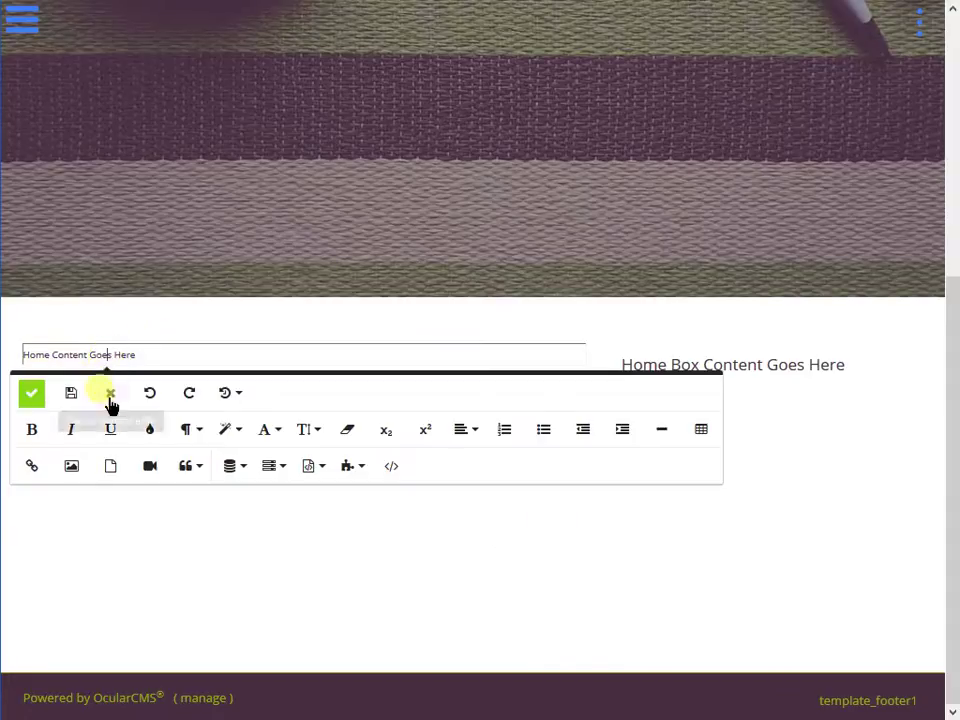
click(231, 438)
click(259, 464)
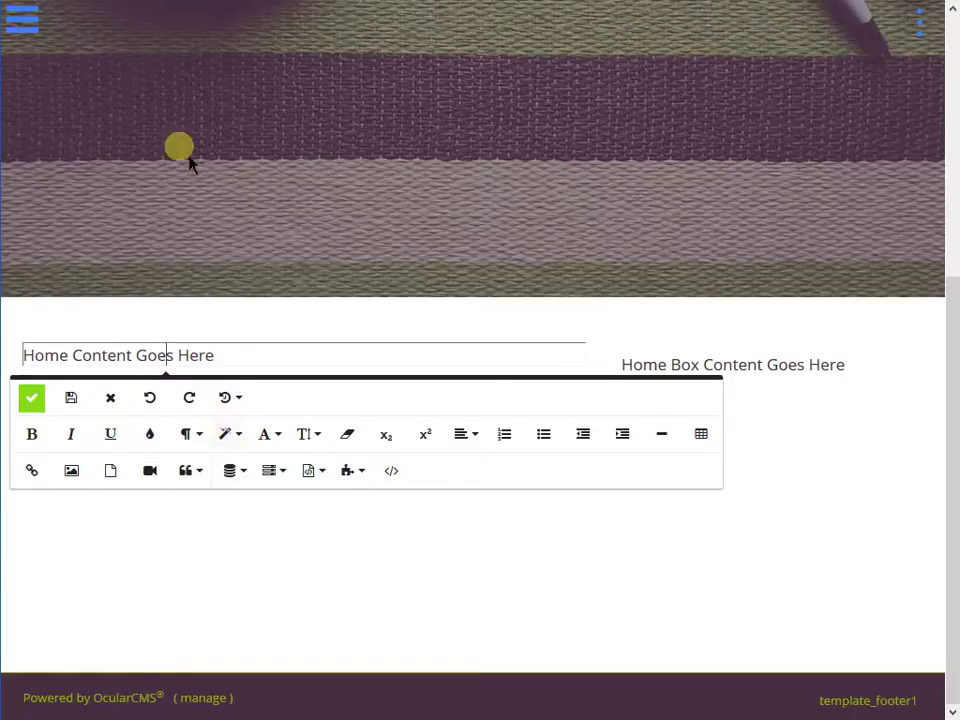
Step: Open the site's Editor Configuration, leaving EditMode without saving the page edits
click(22, 20)
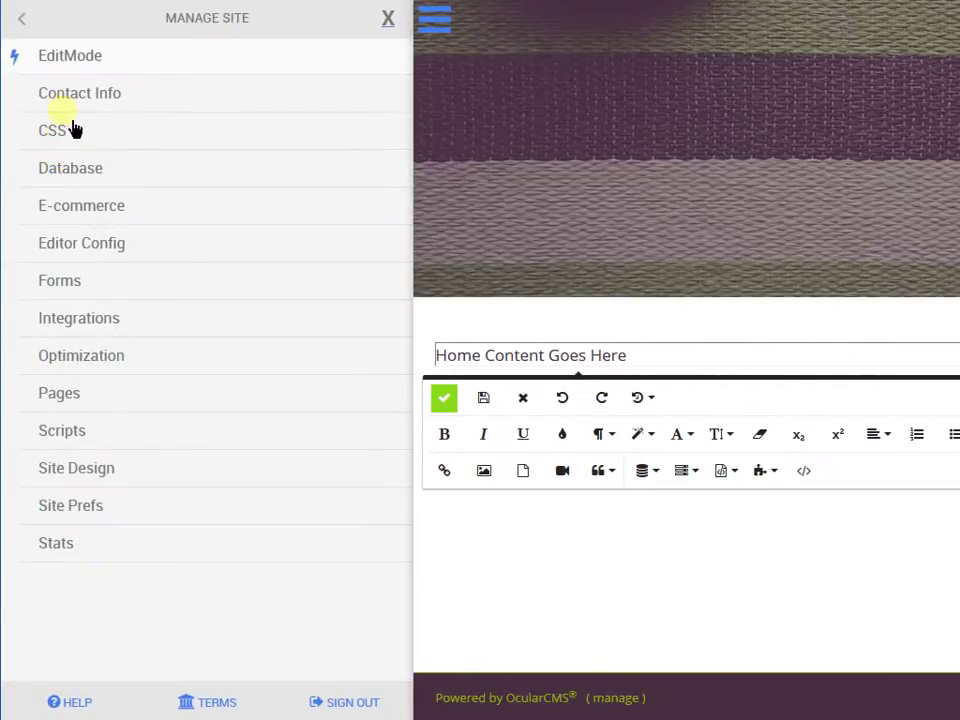
click(136, 254)
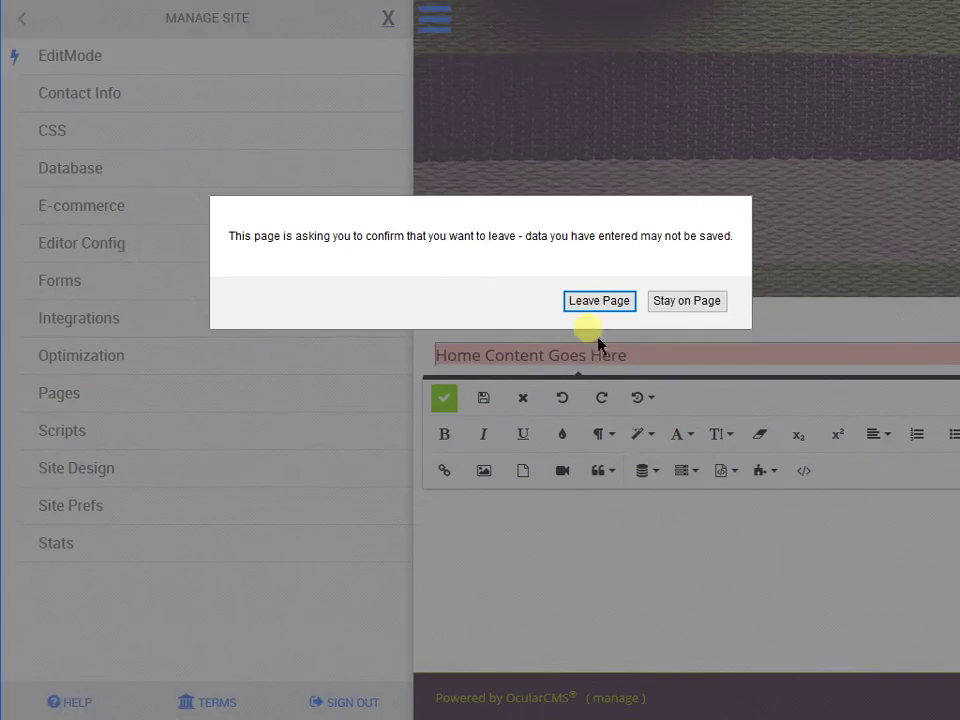
click(601, 303)
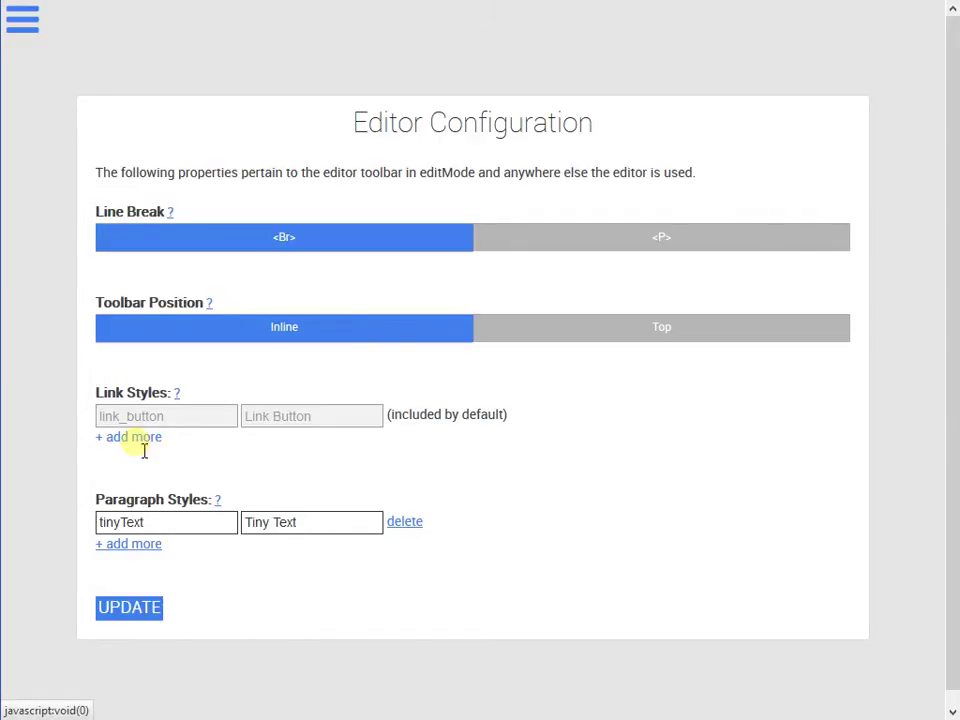
click(141, 440)
click(148, 441)
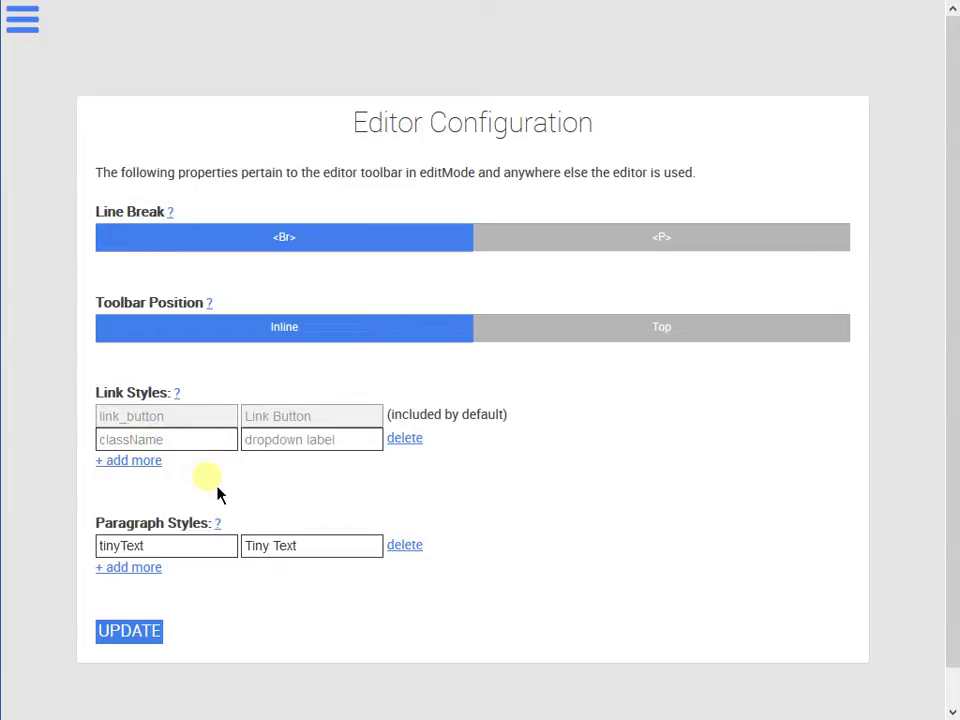
click(412, 441)
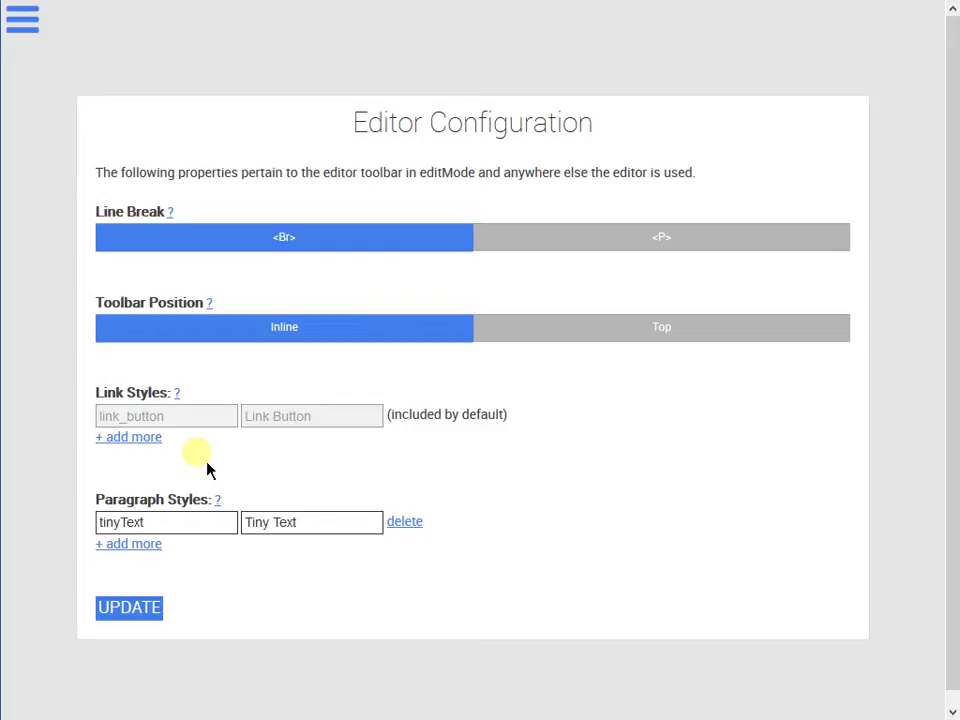
Step: Return to EditMode and link the word "Goes" in the "Home Content Goes Here" block to /products/
click(25, 24)
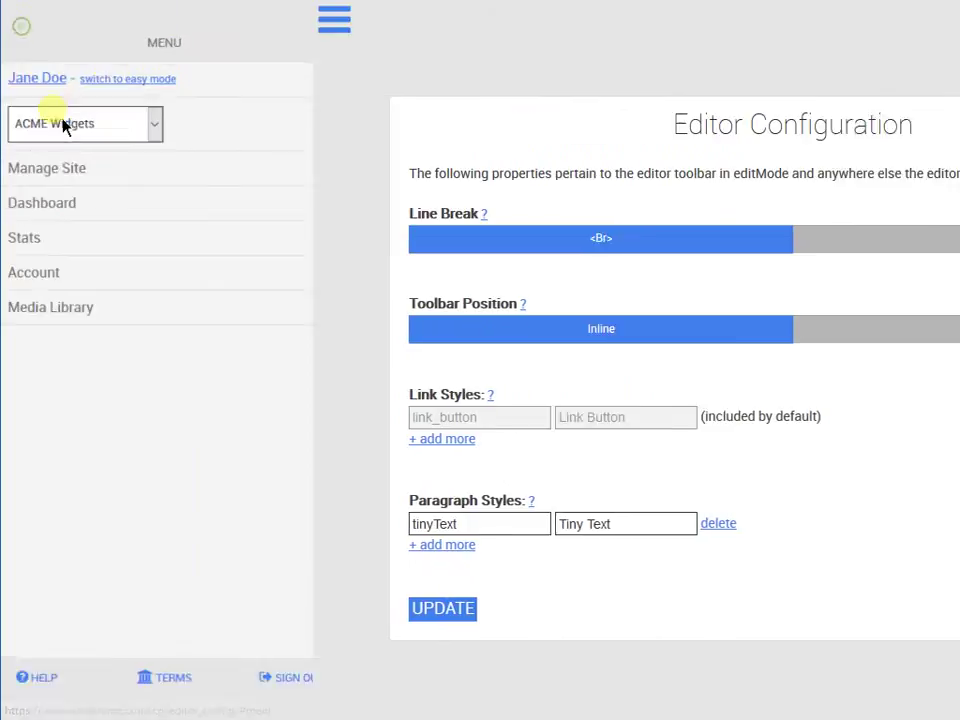
click(85, 152)
click(82, 64)
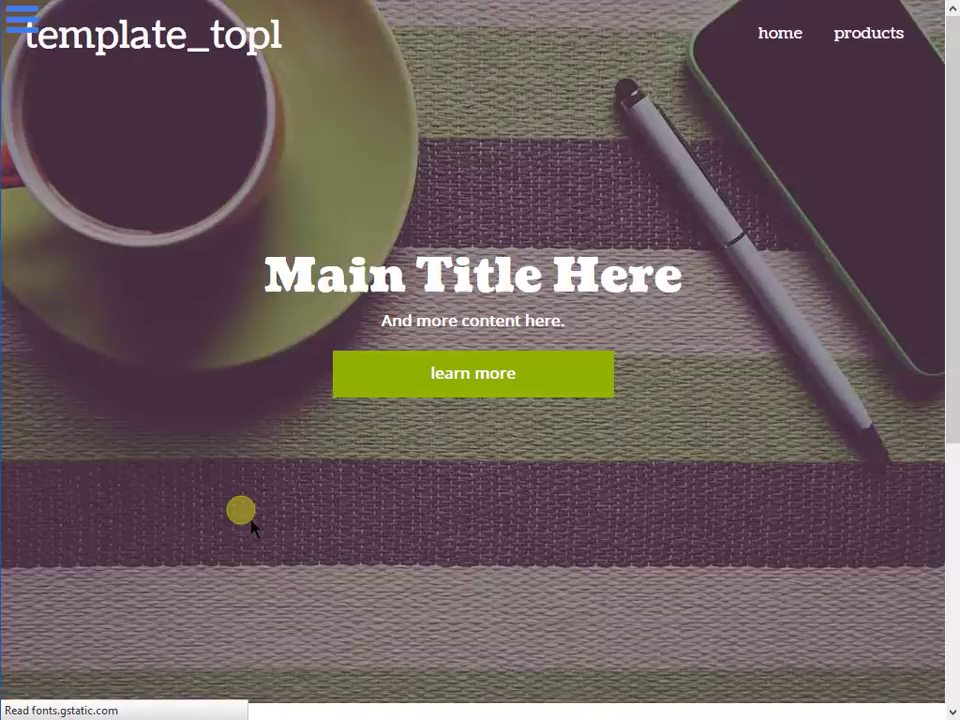
scroll(450, 510, down, 3)
click(161, 362)
drag(173, 358, 136, 360)
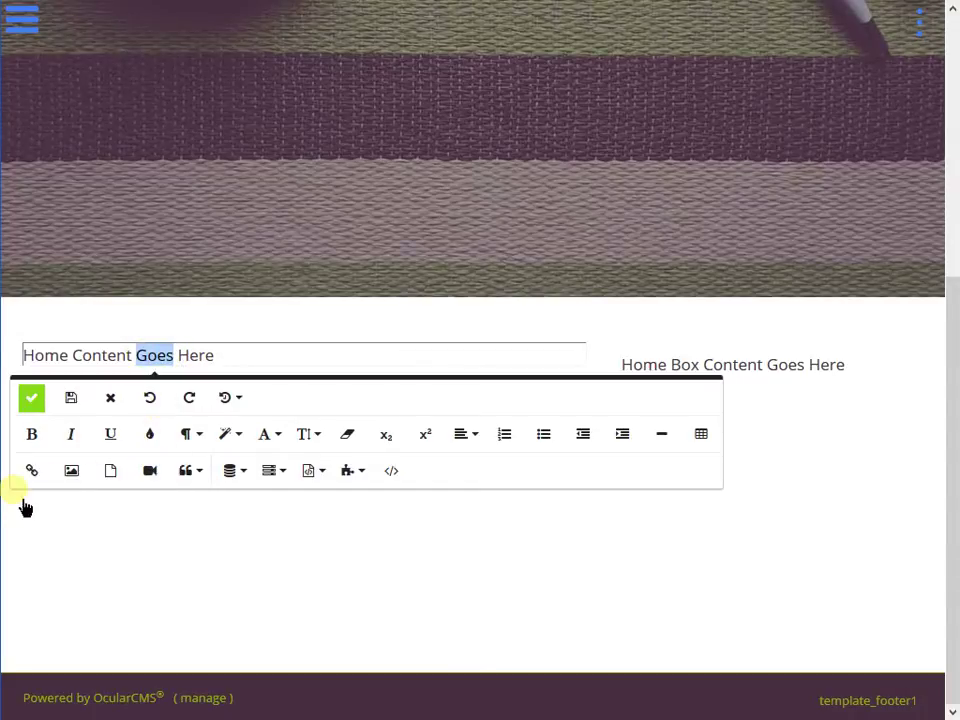
click(33, 469)
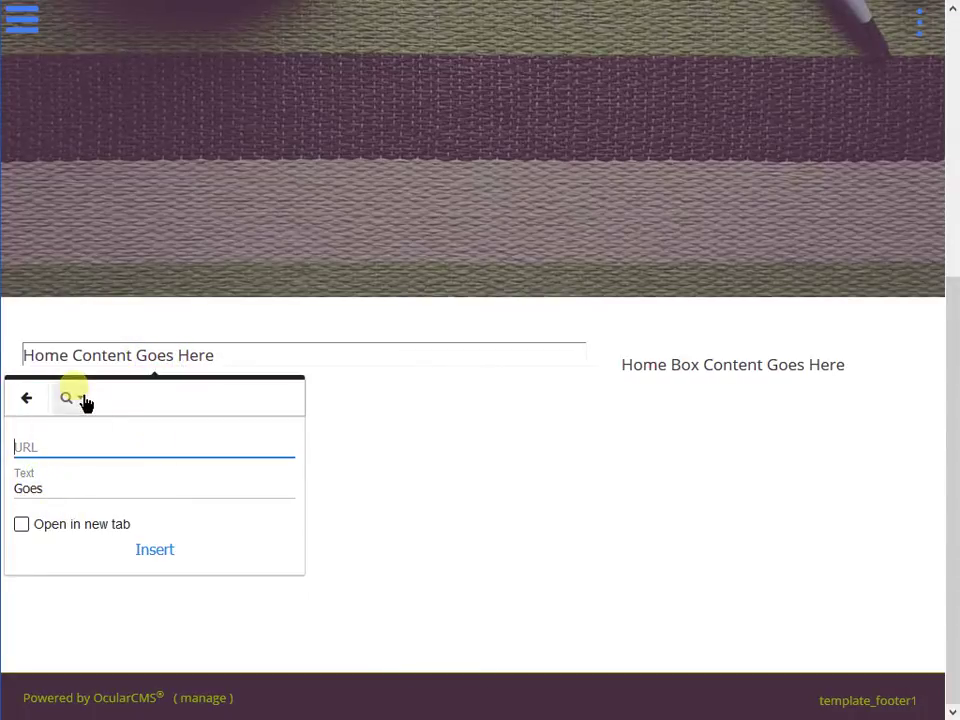
click(84, 399)
click(121, 516)
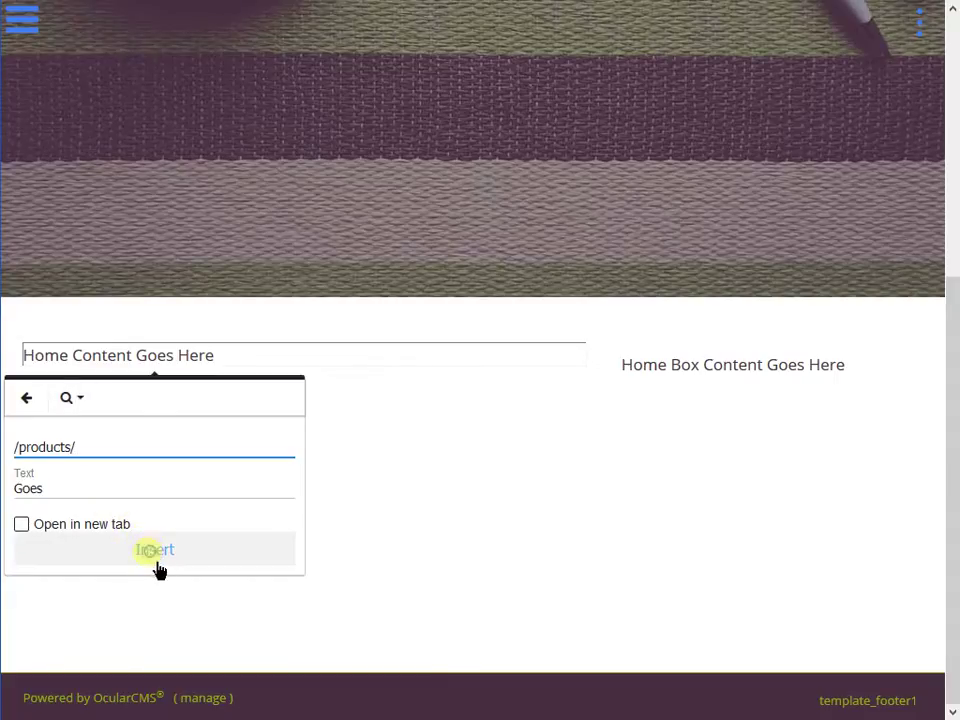
click(158, 552)
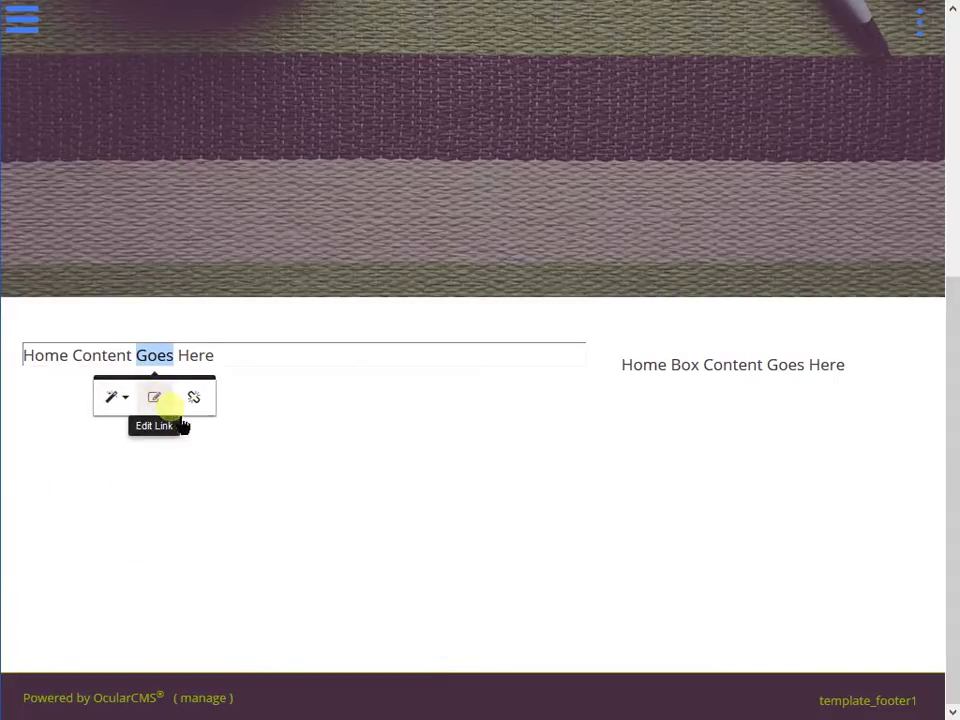
Step: Apply the Link Button style to the "Goes" link and finish editing the block
click(131, 403)
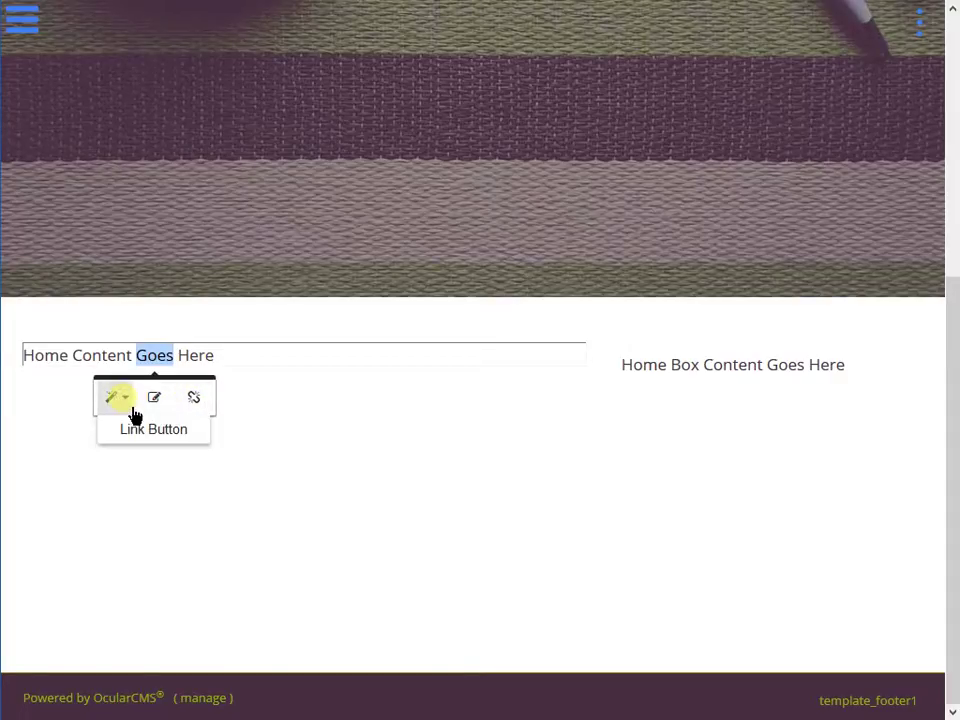
click(170, 452)
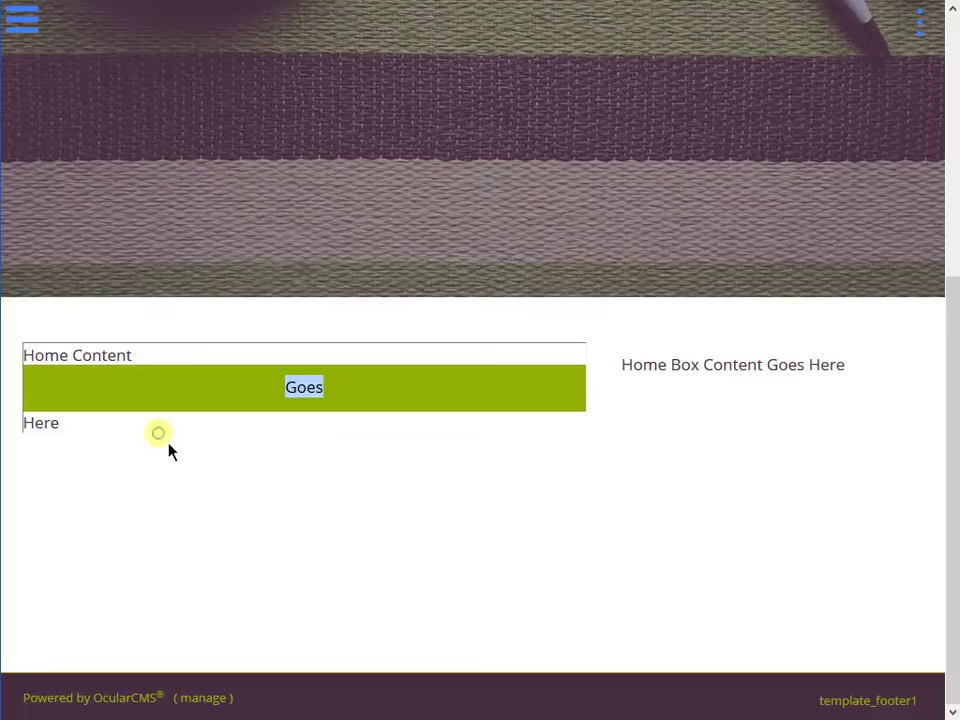
click(463, 555)
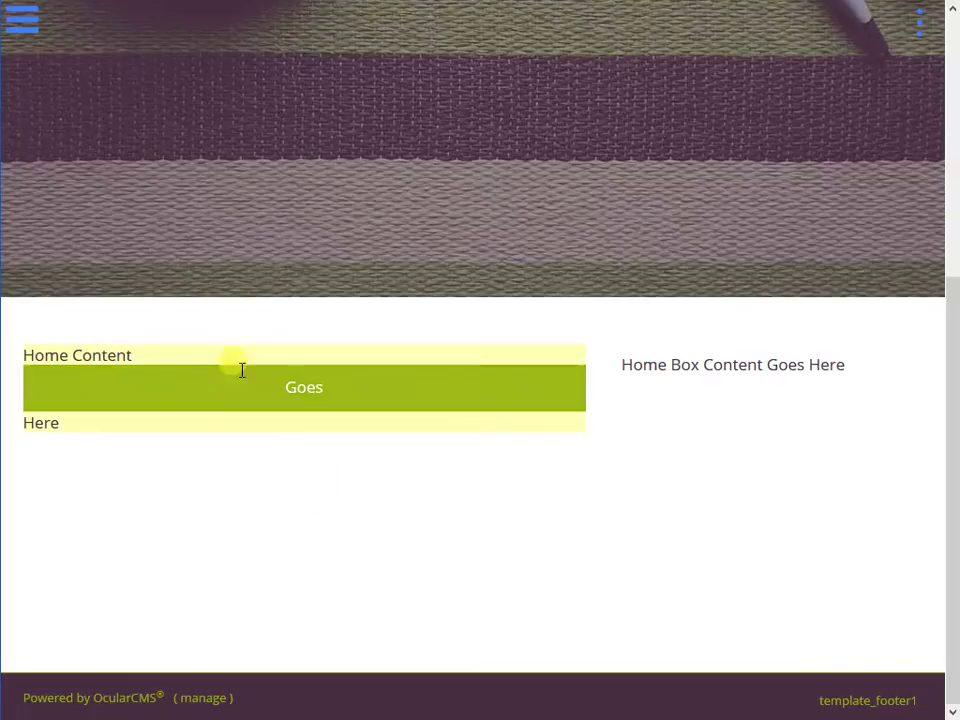
Step: Examine the link_button class on the "Goes" link in the block's HTML source, and return to the visual editor
click(109, 364)
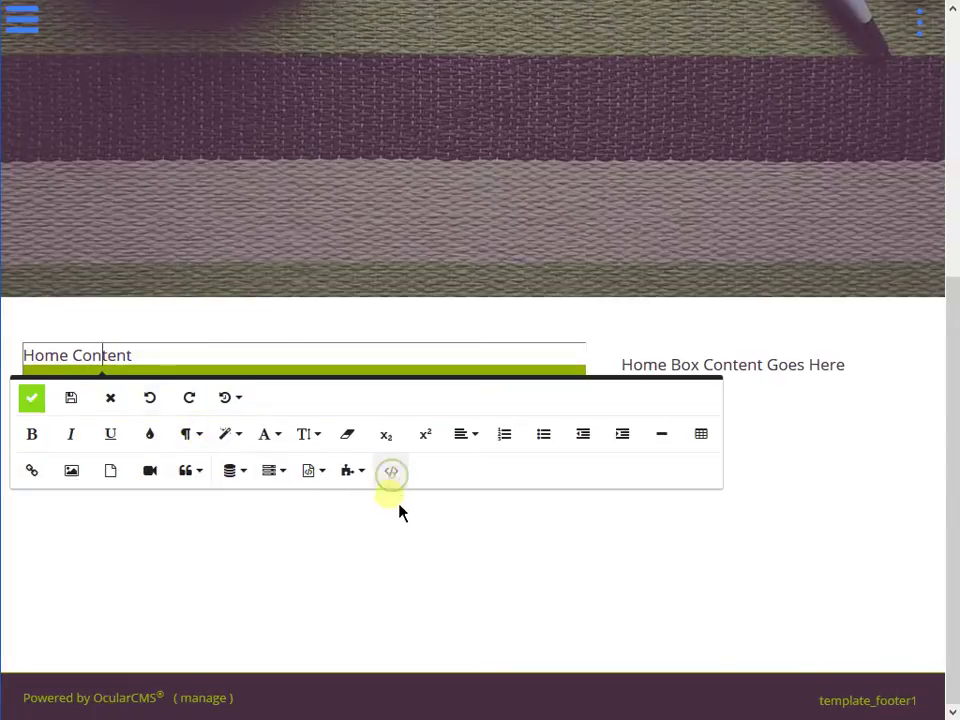
click(391, 471)
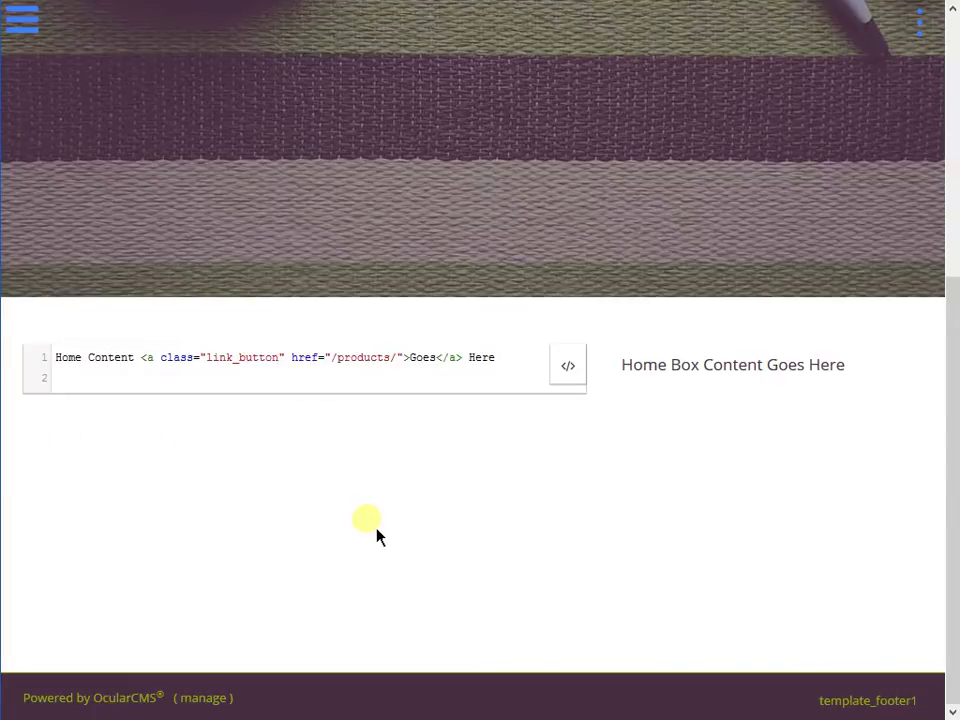
double_click(242, 358)
click(544, 440)
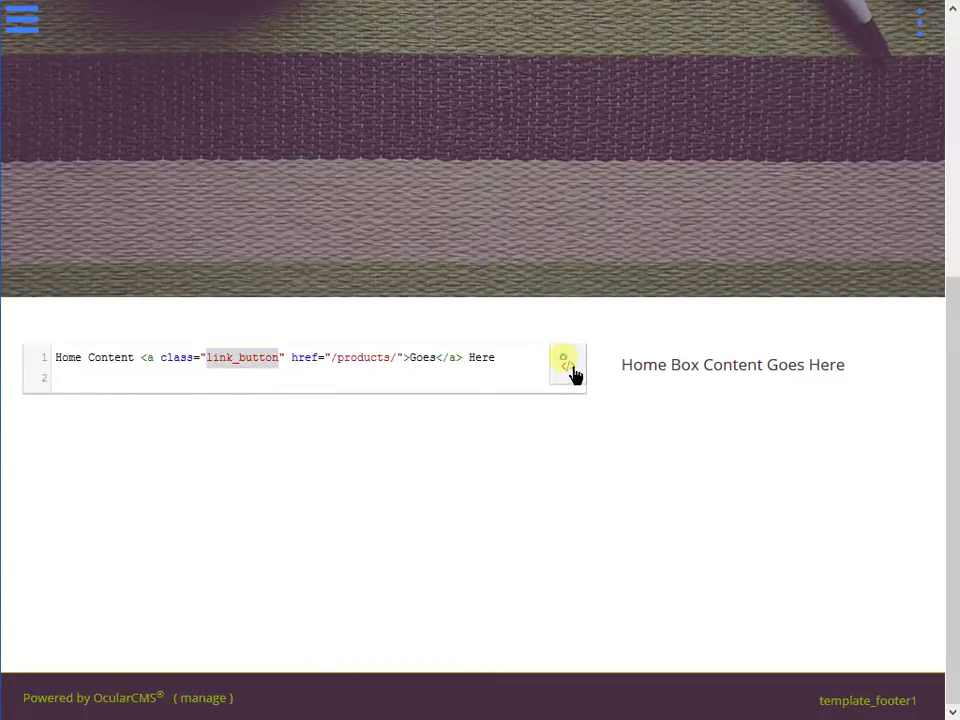
click(570, 370)
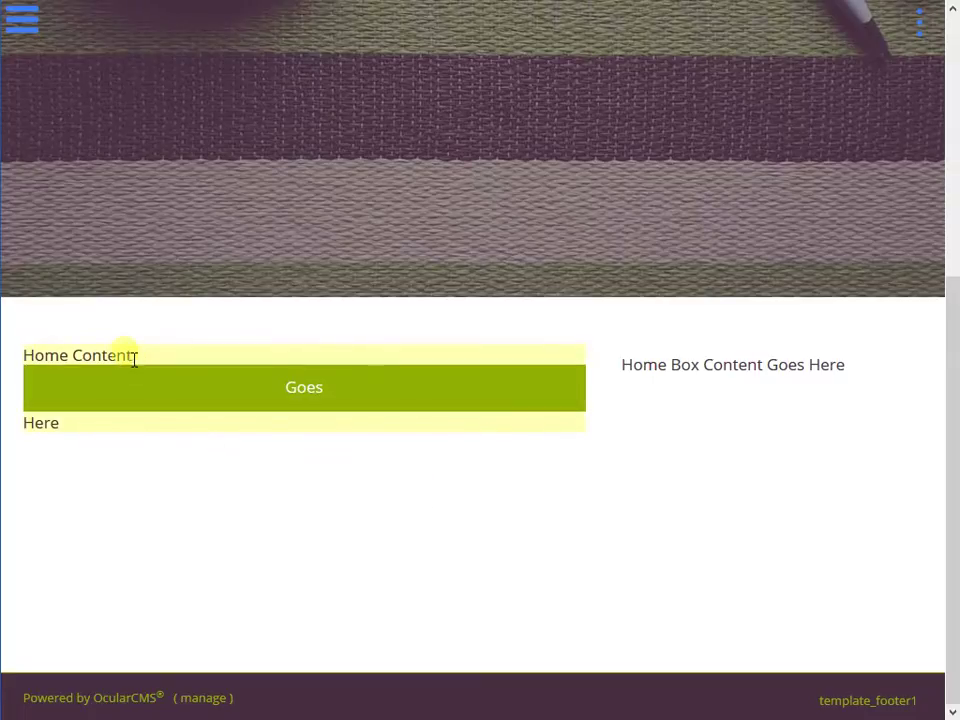
click(134, 358)
click(395, 470)
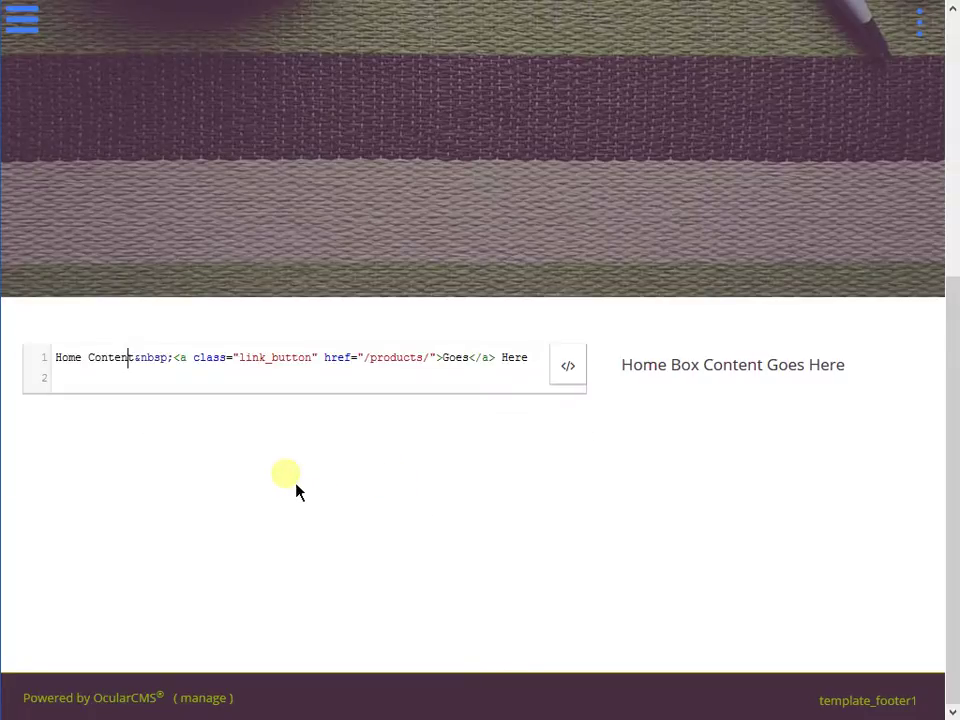
double_click(287, 359)
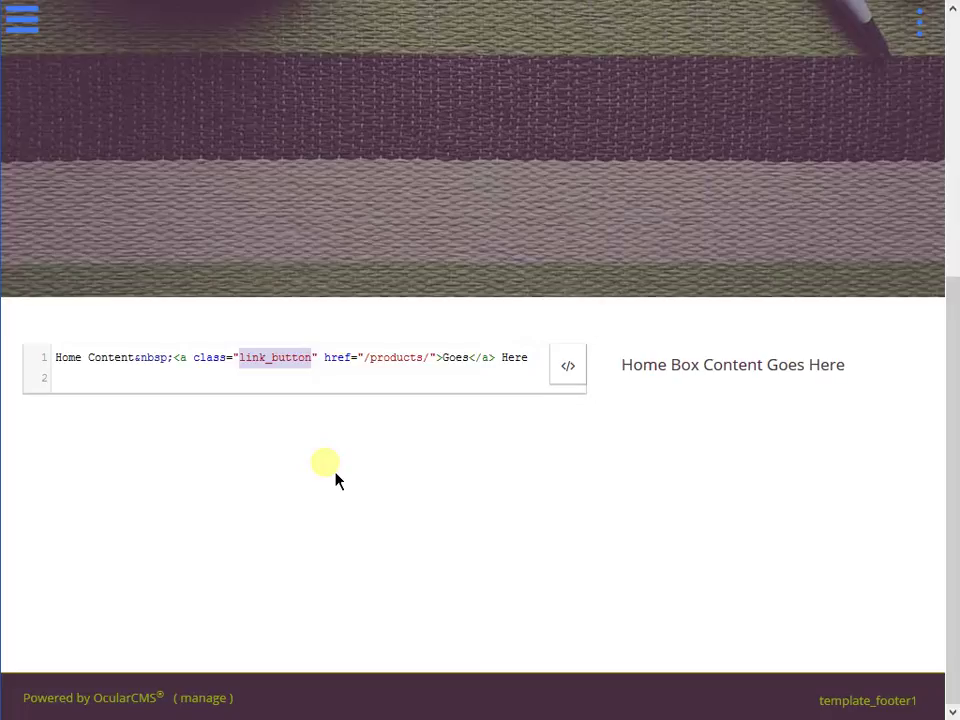
click(565, 386)
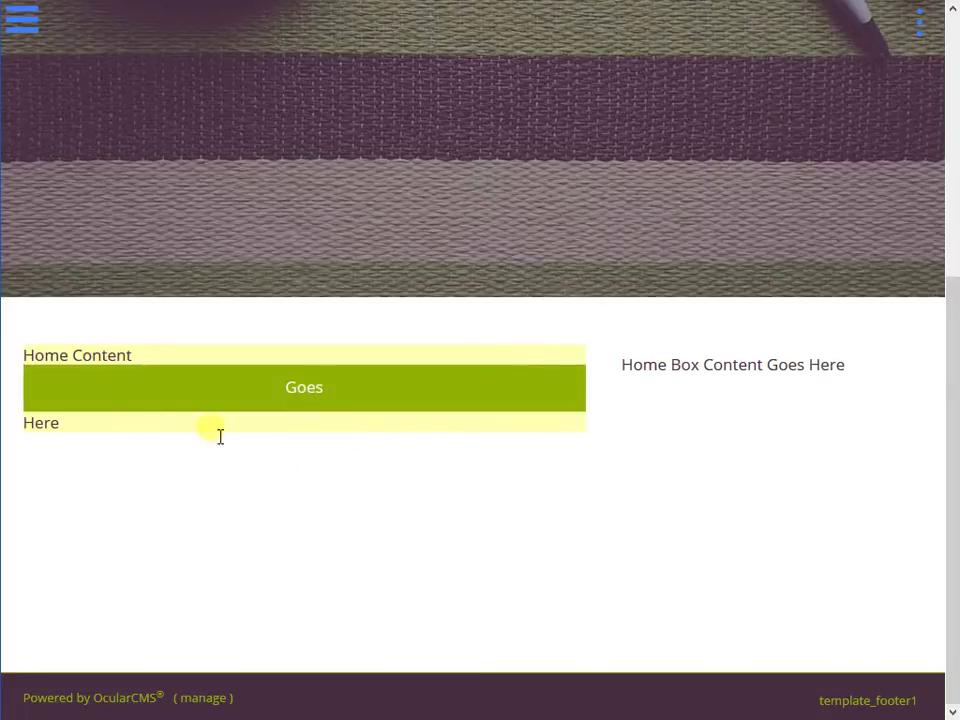
Step: Check which link styles are offered for the "Goes" link, leaving its style as it is
click(304, 410)
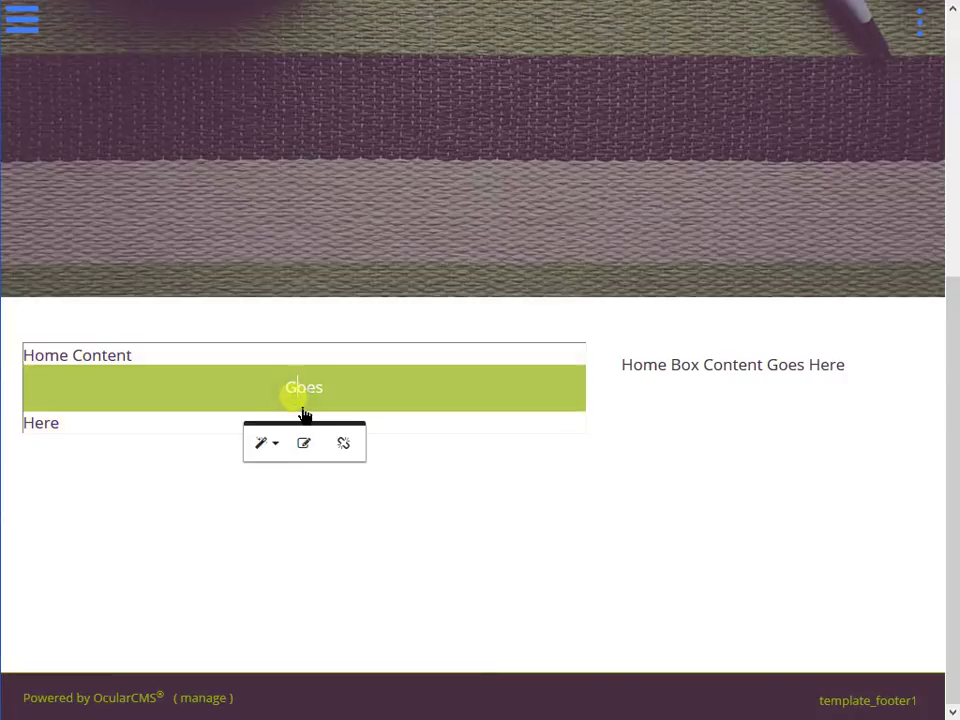
click(270, 455)
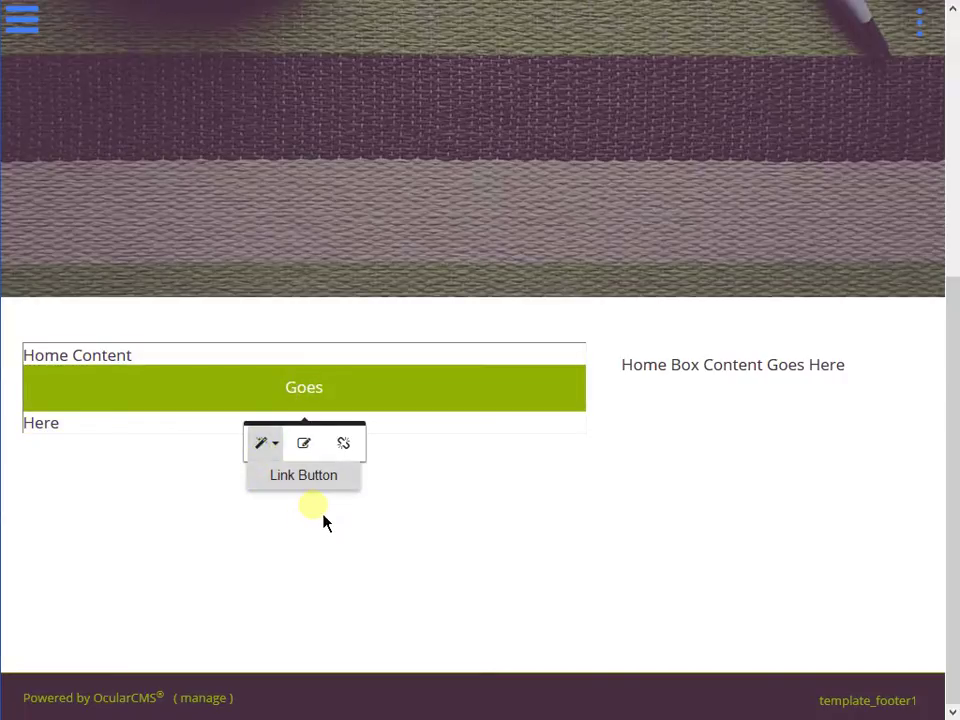
click(505, 528)
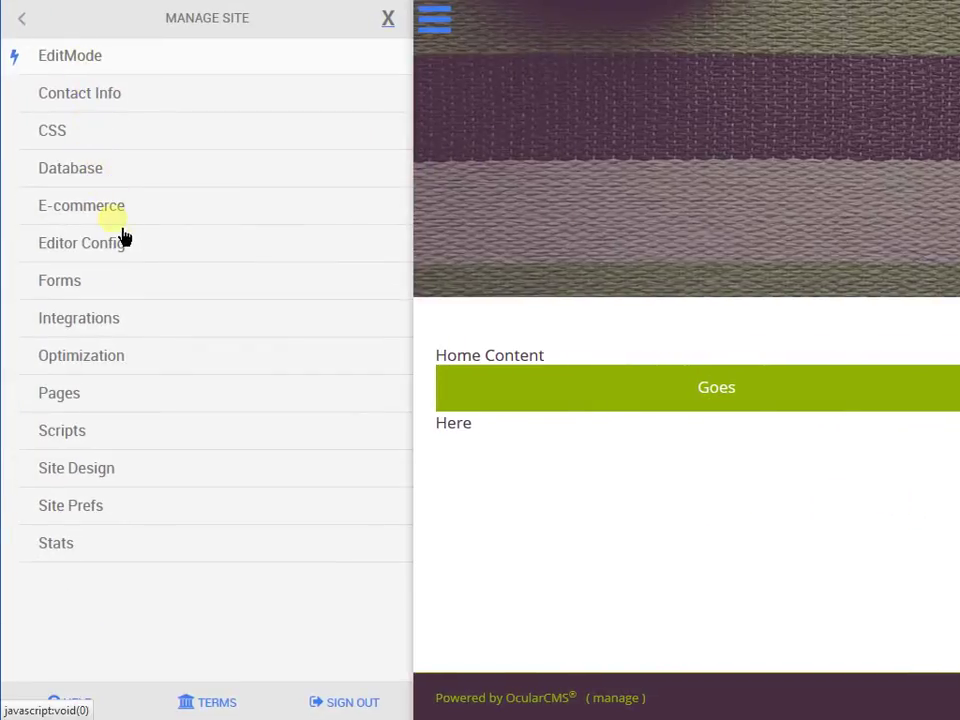
Step: Leave EditMode for the Editor Configuration, discarding the unsaved link edits
click(126, 248)
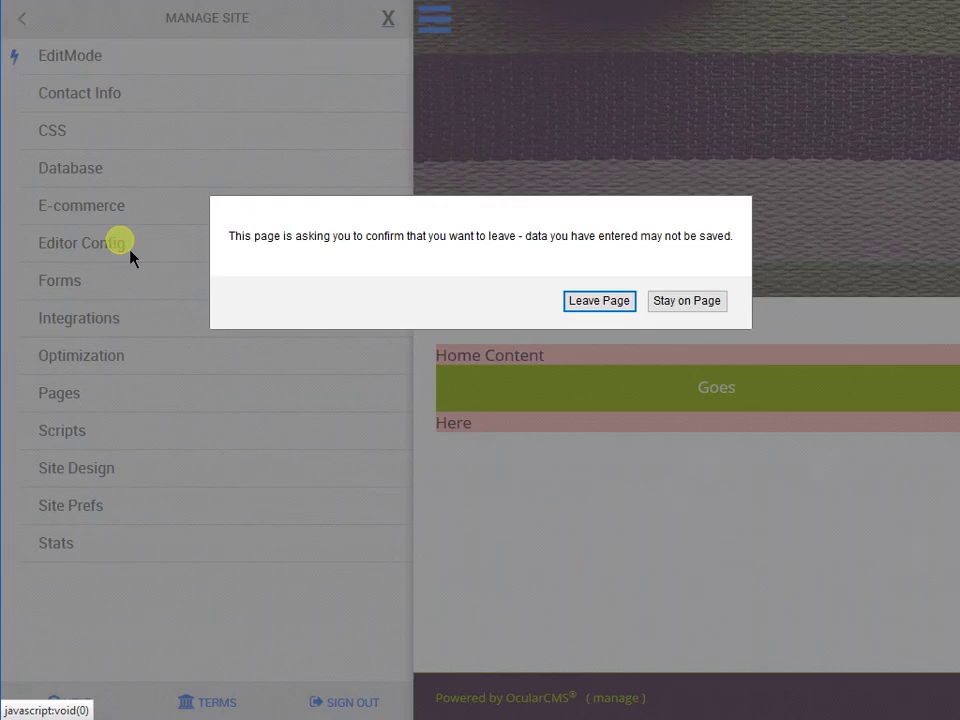
click(601, 306)
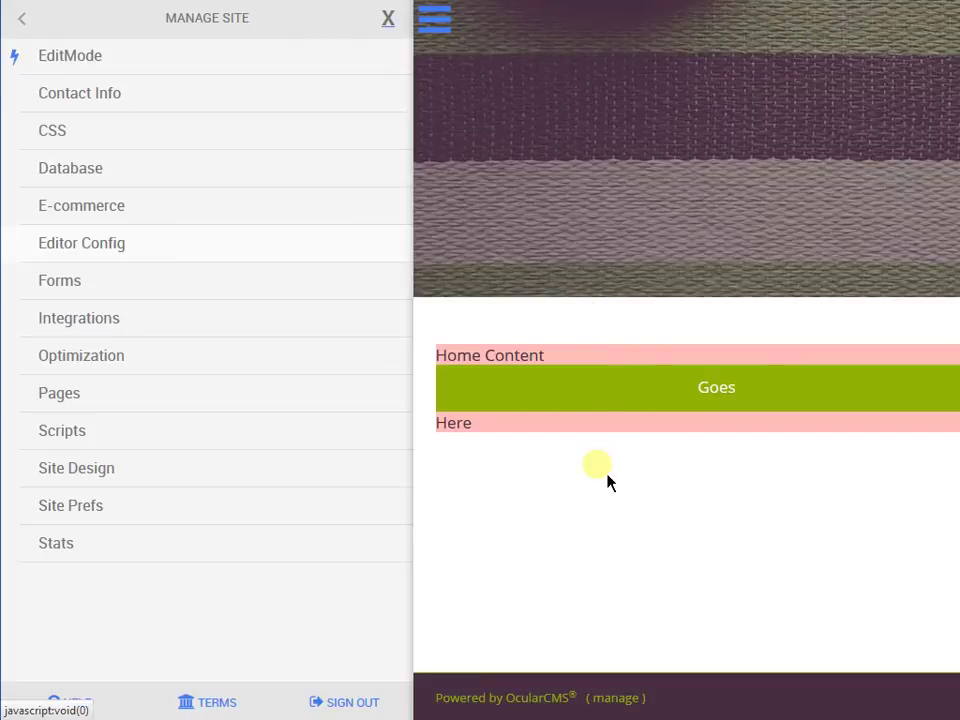